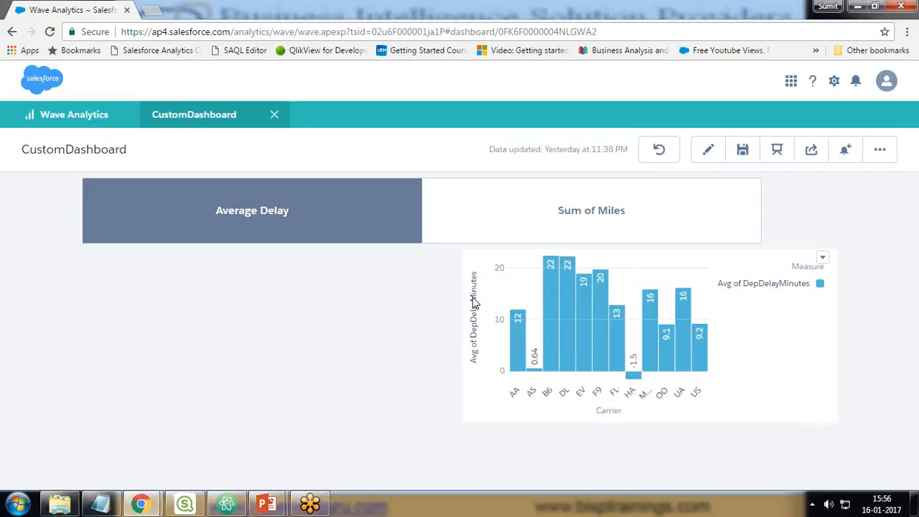
Step: Switch the CustomDashboard toggle between Average Delay and Sum of Miles to compare the resulting carrier charts
left_click(582, 213)
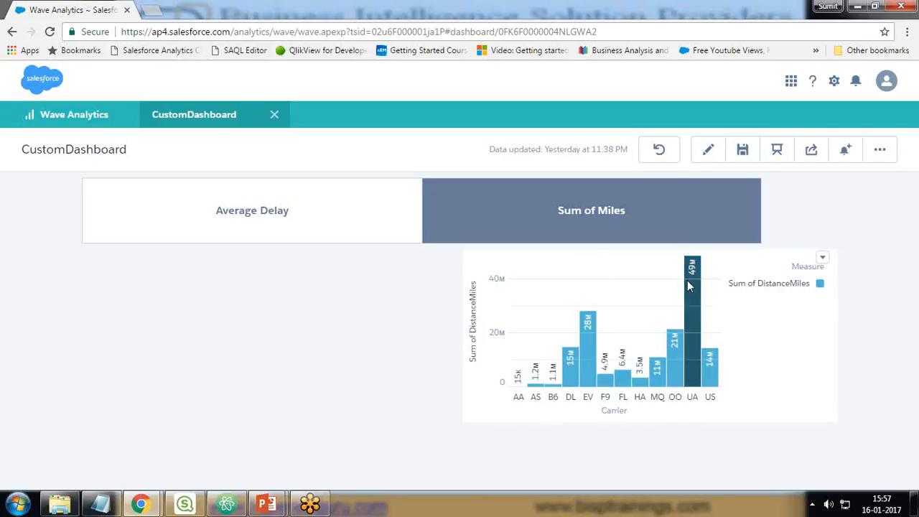
left_click(328, 220)
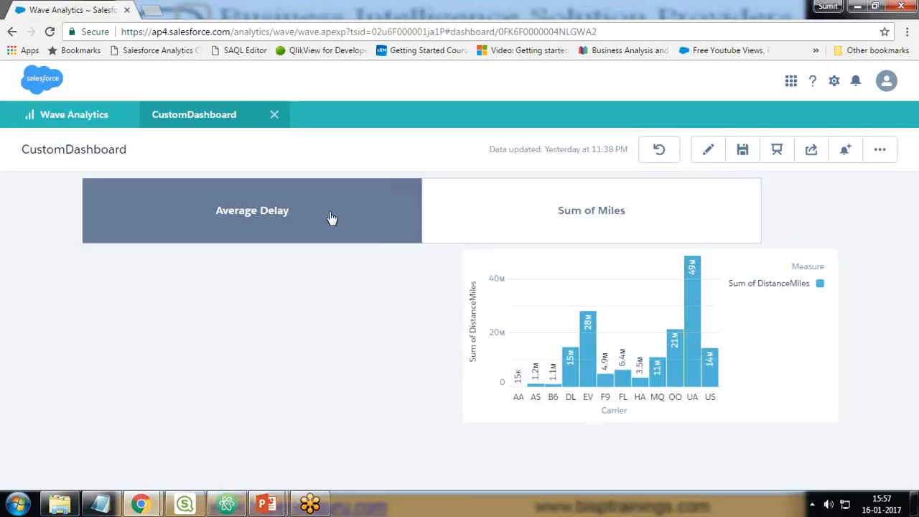
left_click(503, 214)
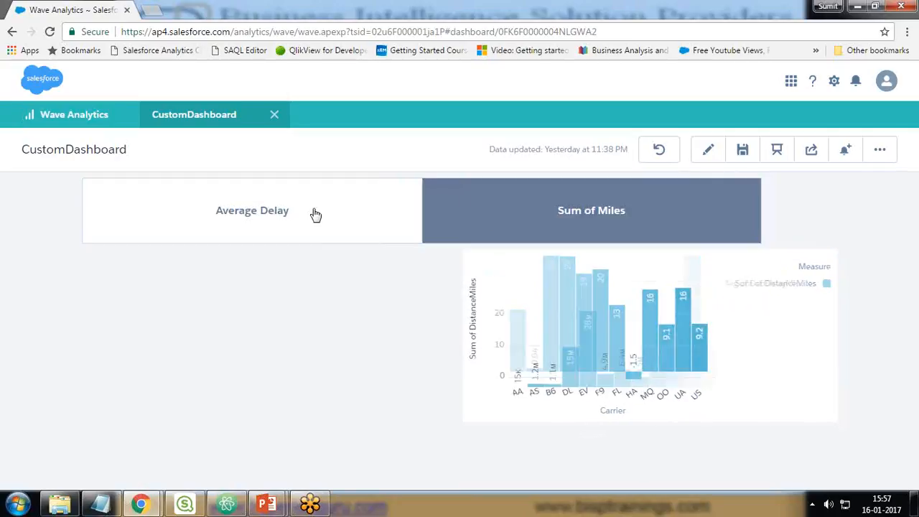
left_click(314, 214)
left_click(502, 205)
Step: Open CustomDashboard in the designer to examine its steps and layout, and return to the Wave Analytics home page
left_click(724, 164)
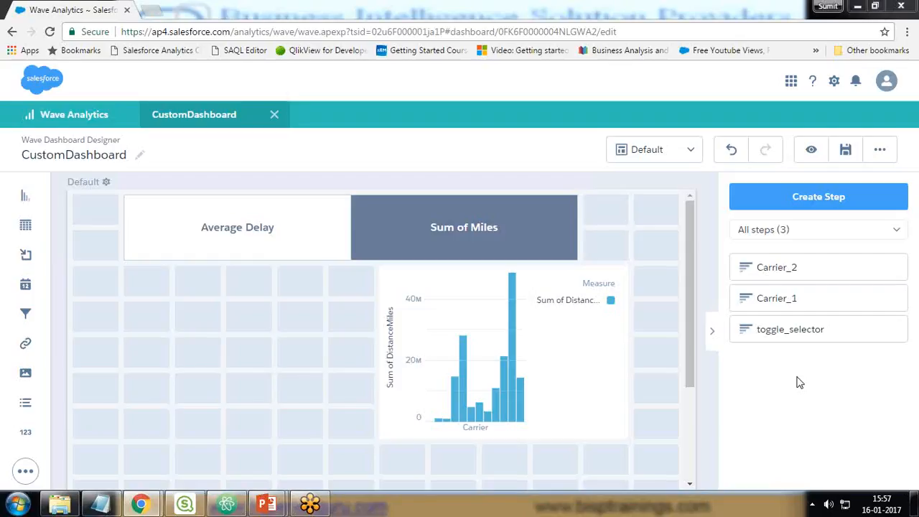
left_click(274, 115)
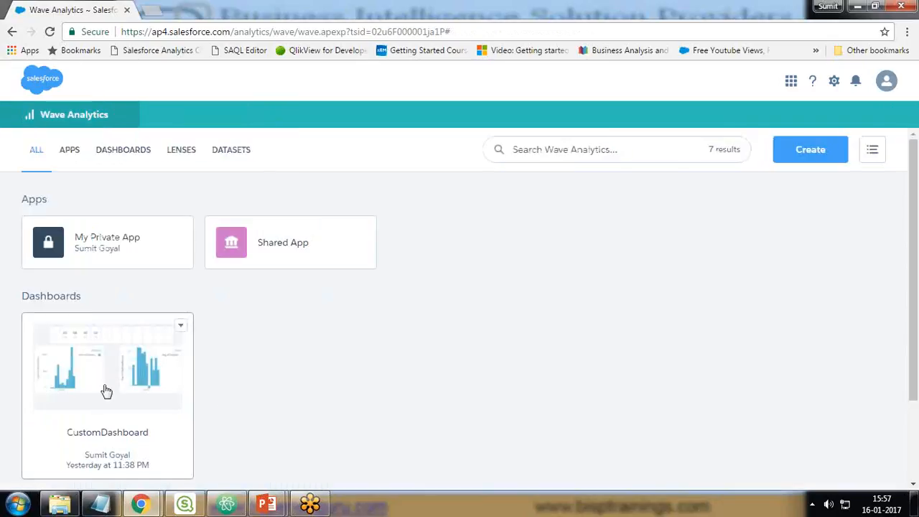
left_click(180, 326)
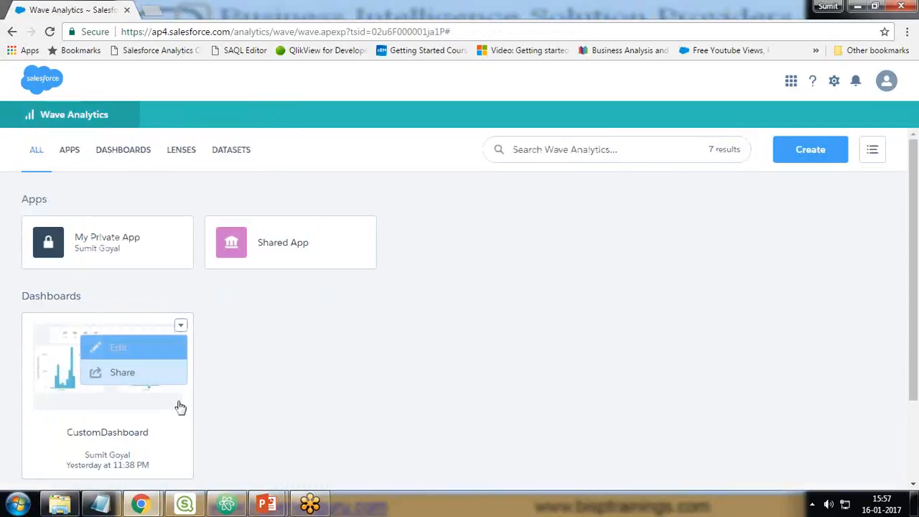
left_click(109, 417)
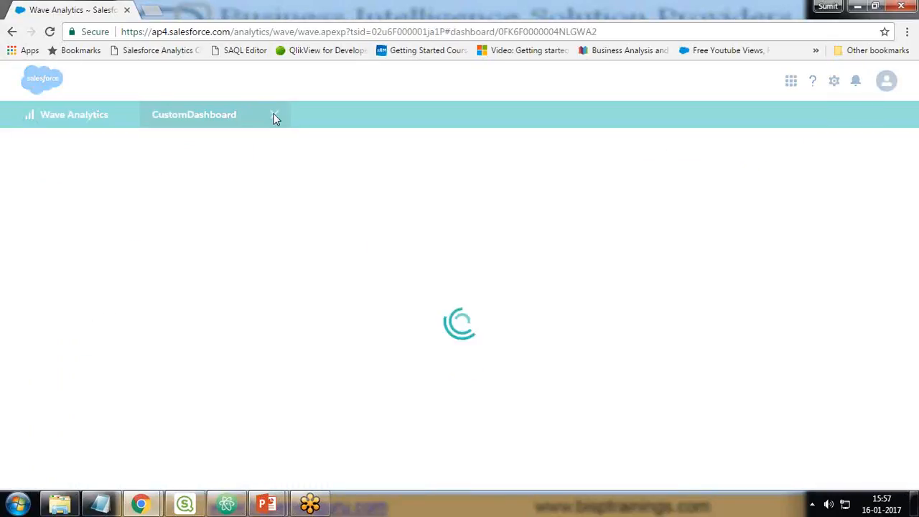
left_click(275, 116)
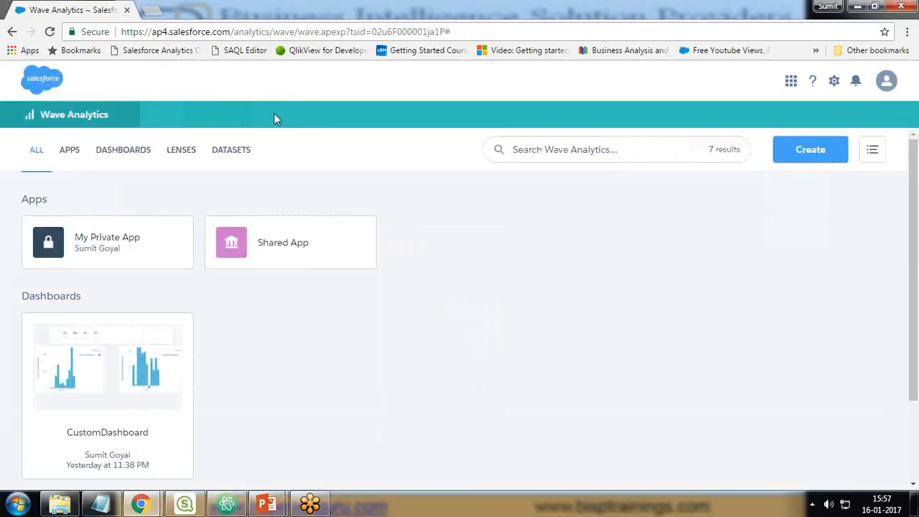
Step: Explore the ontime dataset in a new lens and set its measure to Sum of DistanceMiles
scroll(474, 433, "down", 3)
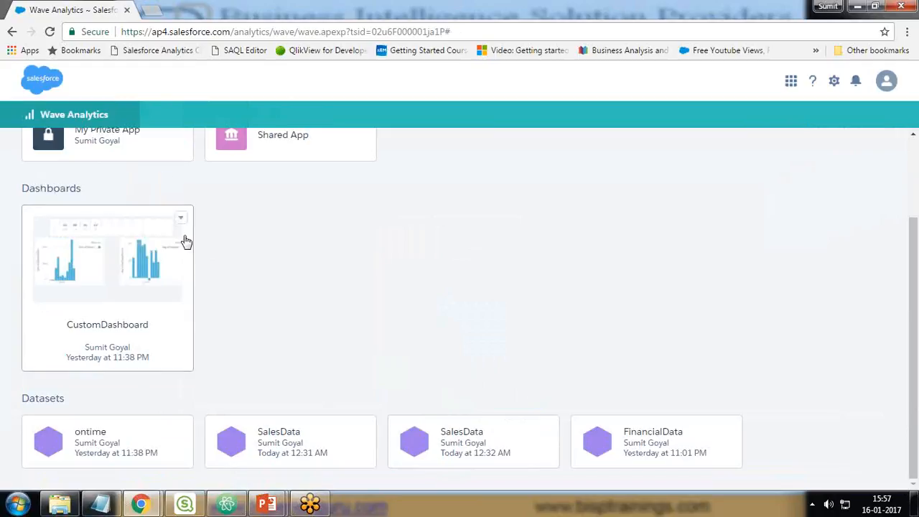
left_click(105, 444)
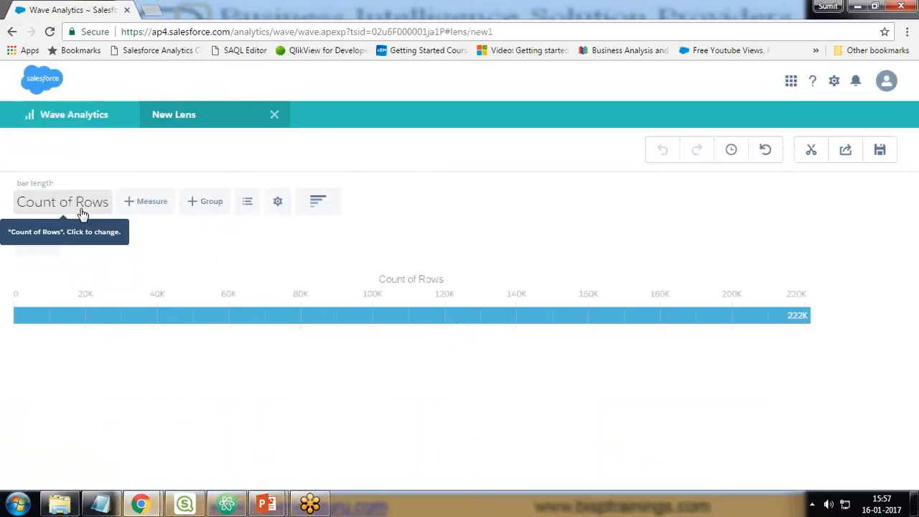
left_click(72, 205)
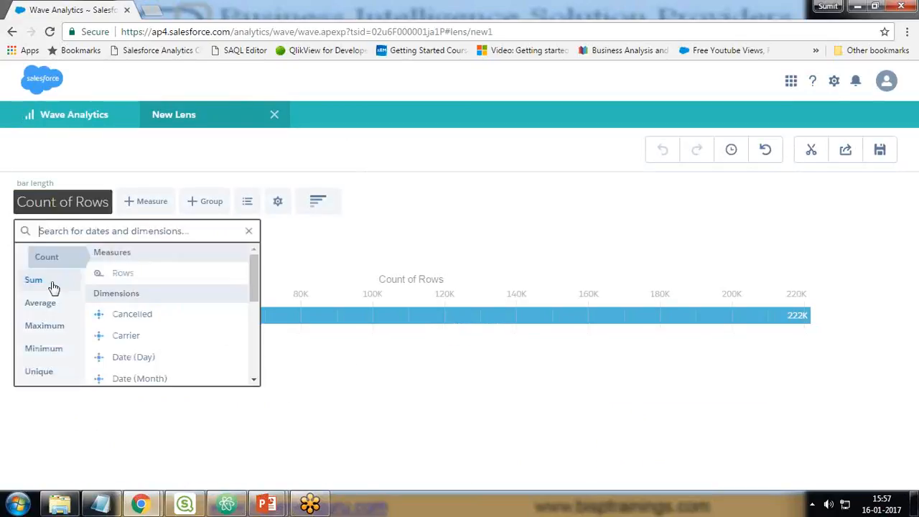
mouse_move(37, 286)
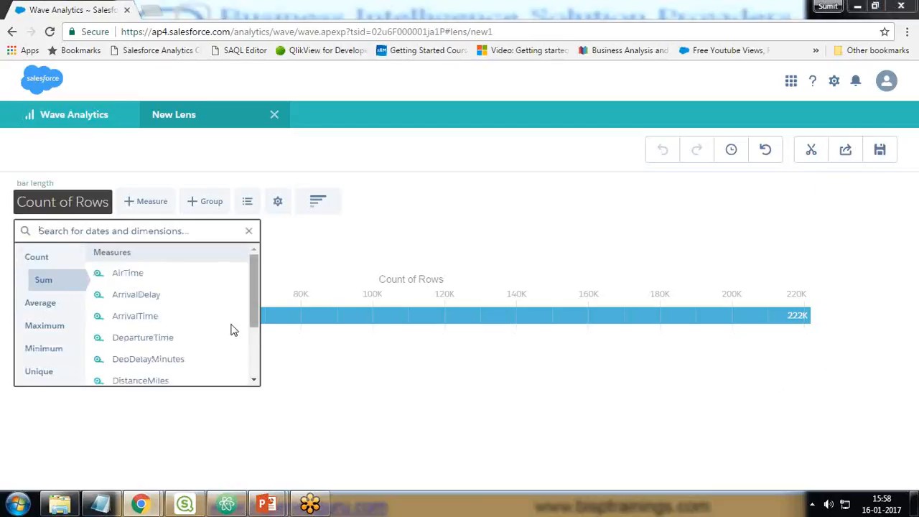
scroll(245, 291, "down", 1)
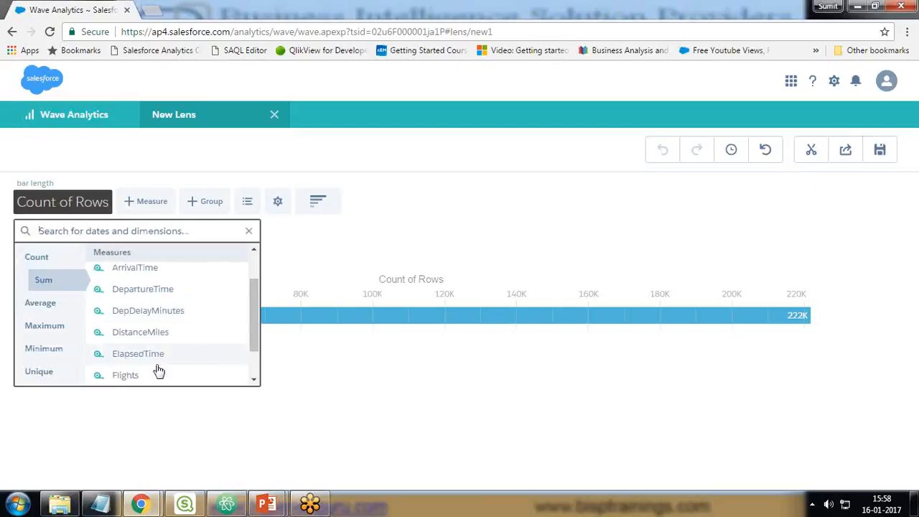
left_click(153, 334)
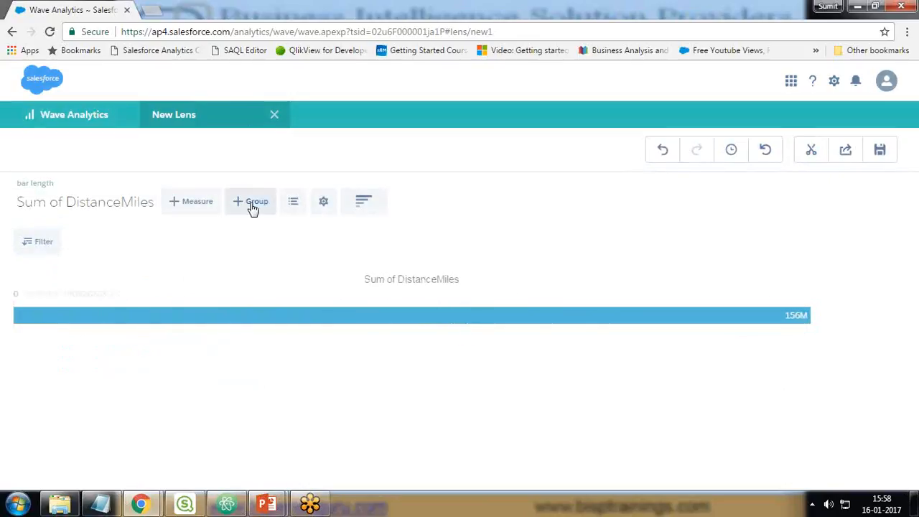
Step: Show the DistanceMiles sum by Carrier as a column chart and clip the lens to a new dashboard
left_click(253, 205)
left_click(273, 353)
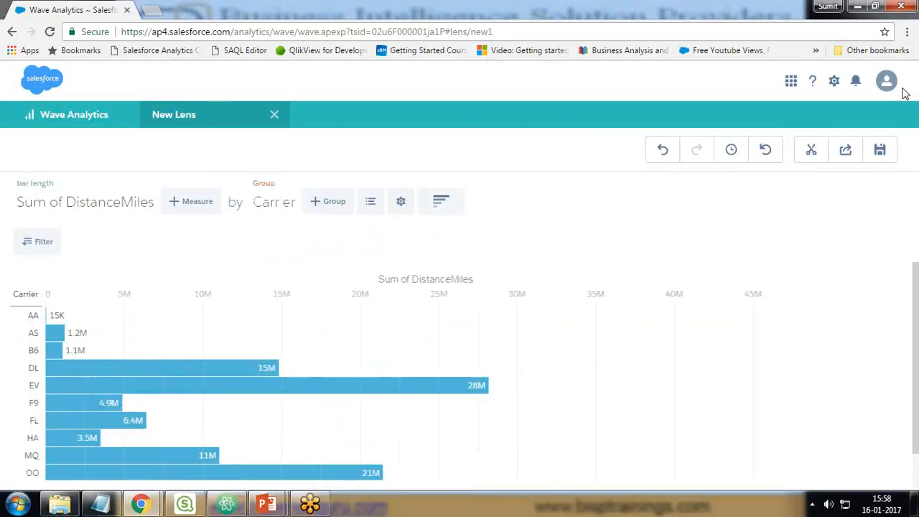
left_click(441, 202)
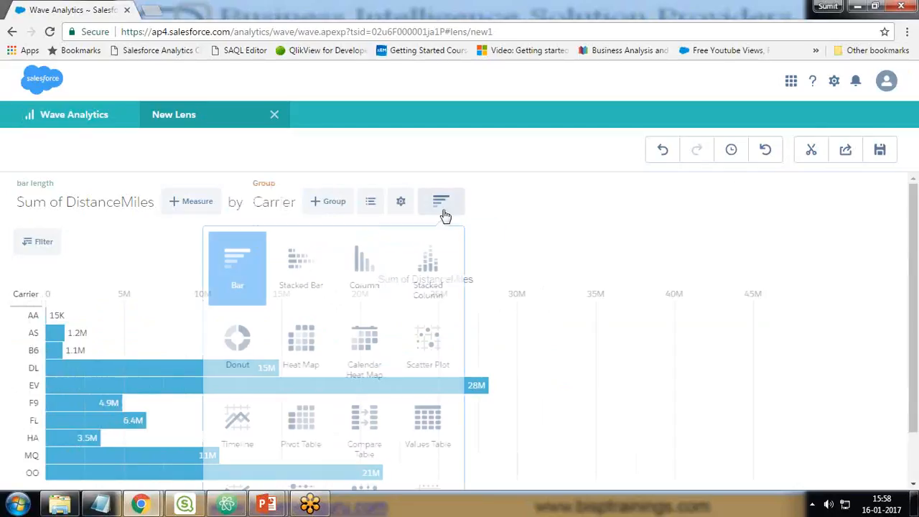
left_click(364, 264)
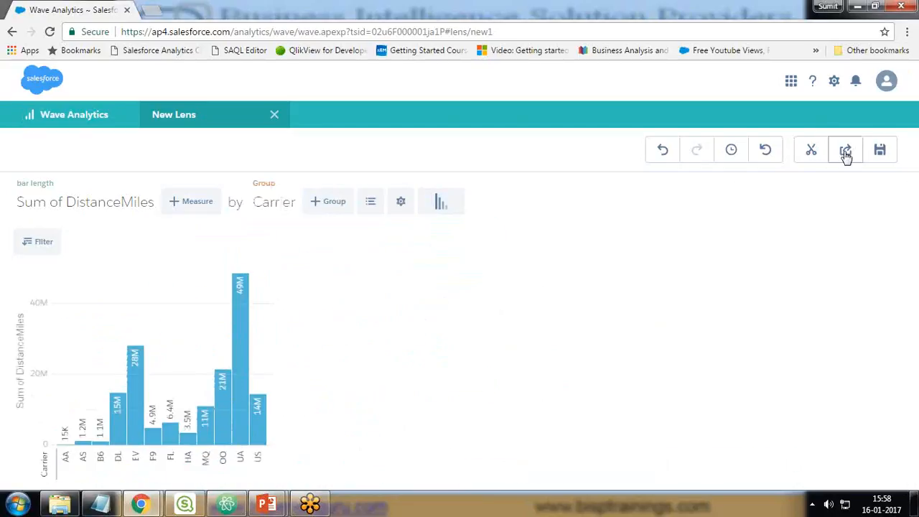
left_click(811, 150)
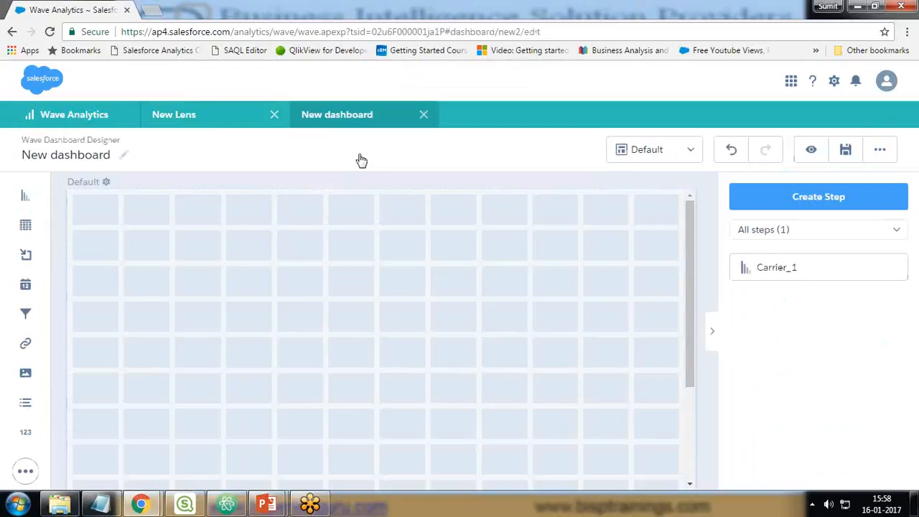
Step: Change the measure of the same lens to Average of DepDelayMinutes, keeping the Carrier grouping
left_click(209, 120)
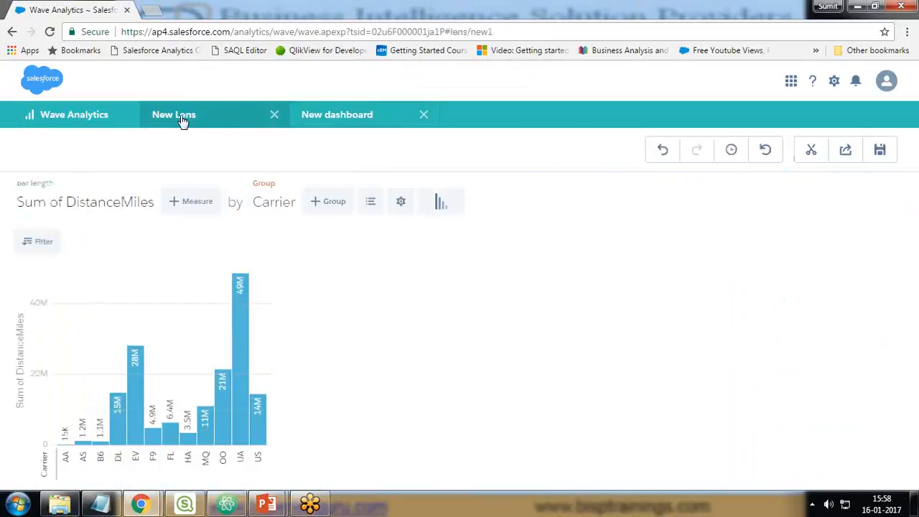
left_click(84, 204)
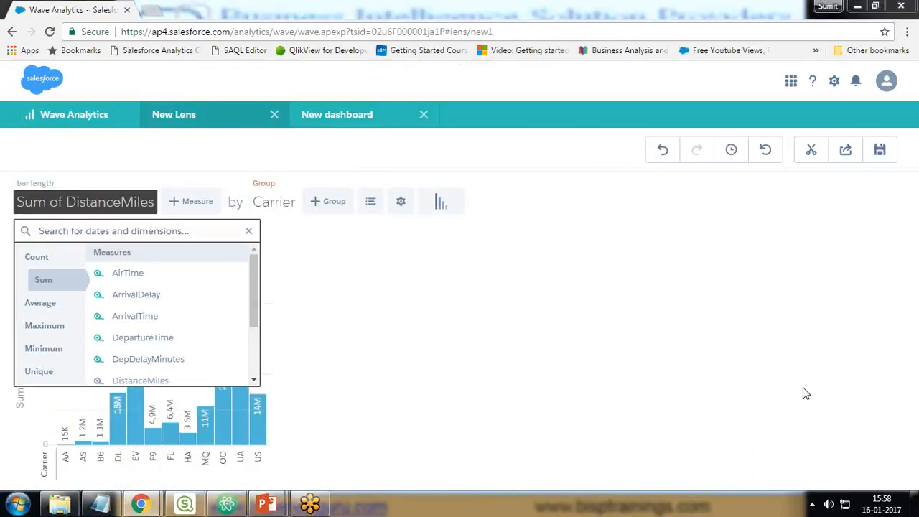
left_click(45, 305)
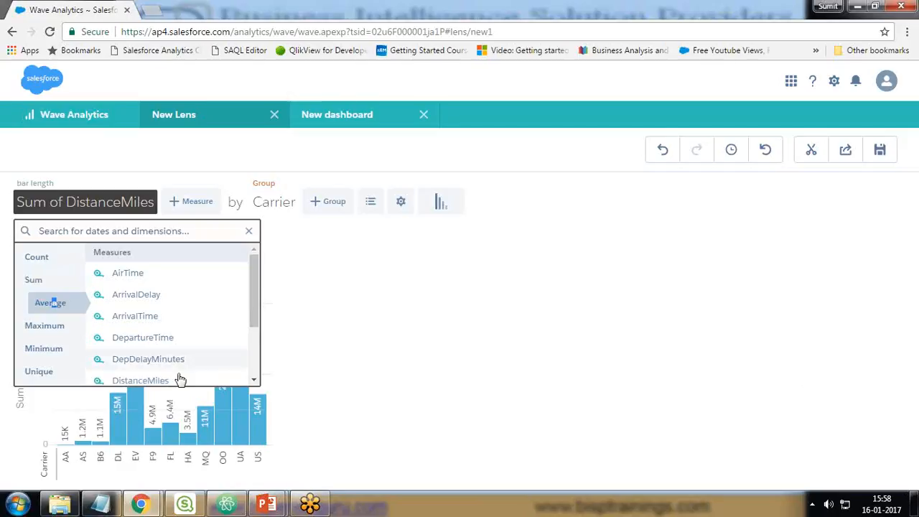
left_click_drag(255, 298, 261, 316)
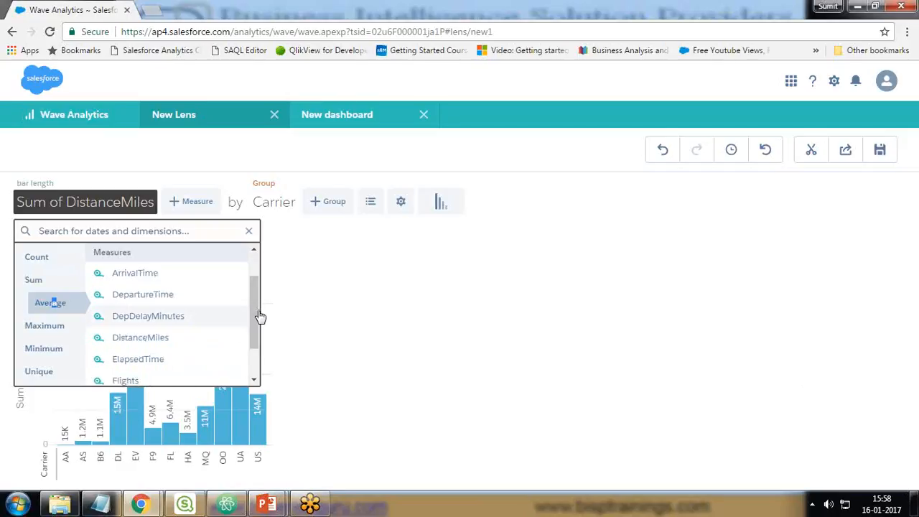
left_click(149, 317)
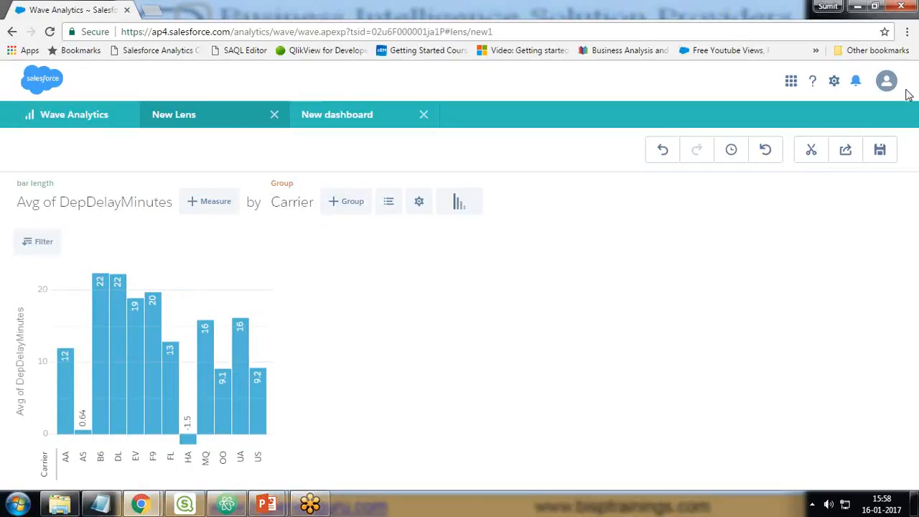
Step: Clip the average departure delay lens to the new dashboard and close the lens
left_click(811, 152)
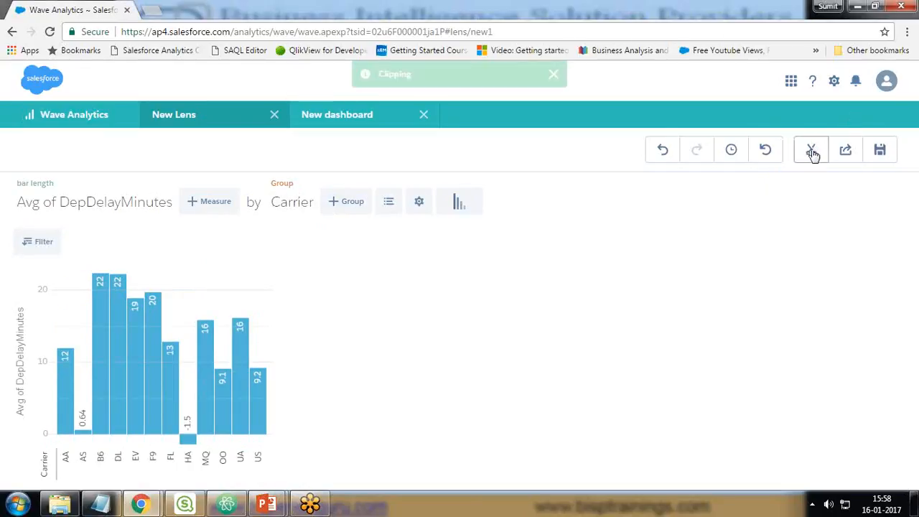
left_click(352, 123)
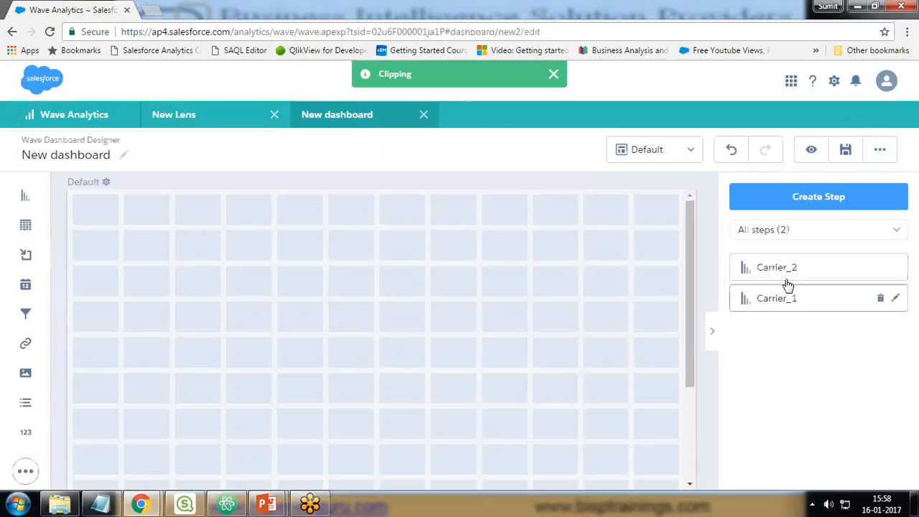
left_click(242, 117)
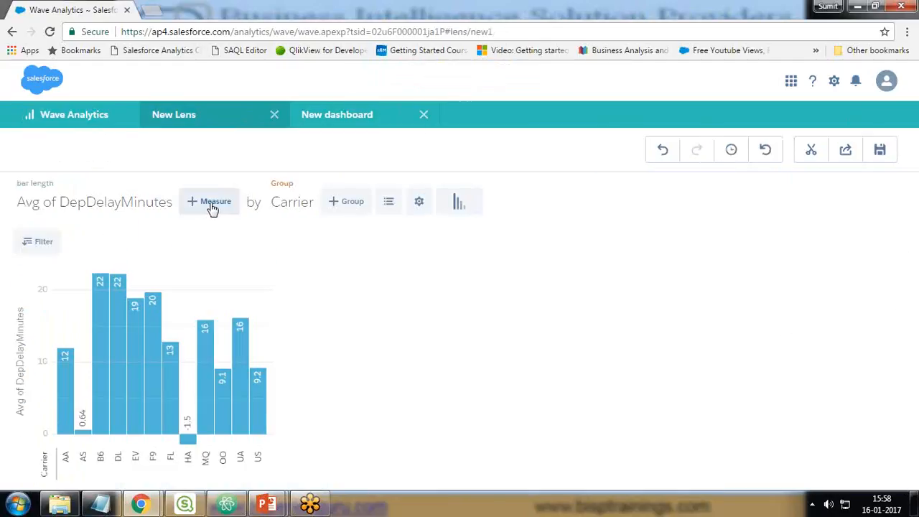
left_click(274, 115)
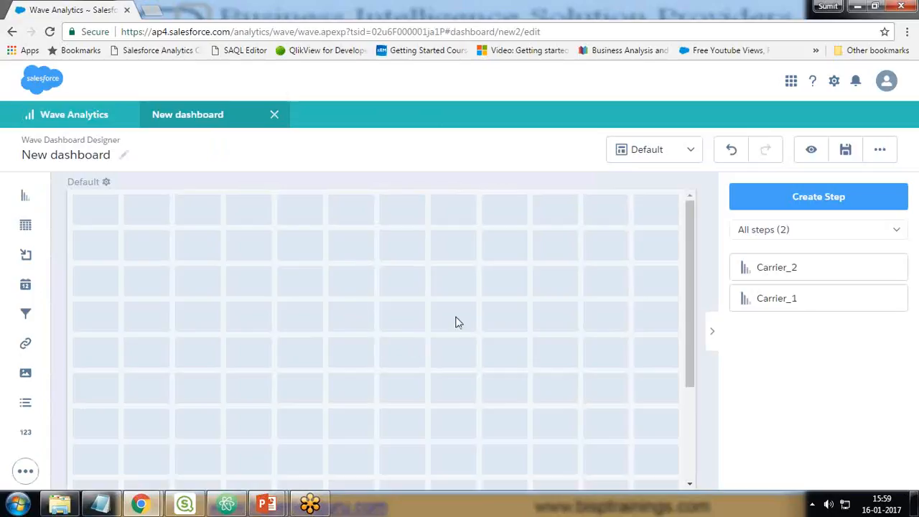
Step: Place the Carrier_1 and Carrier_2 steps as charts side by side on the dashboard, starting at the third grid row
left_click_drag(776, 298, 322, 354)
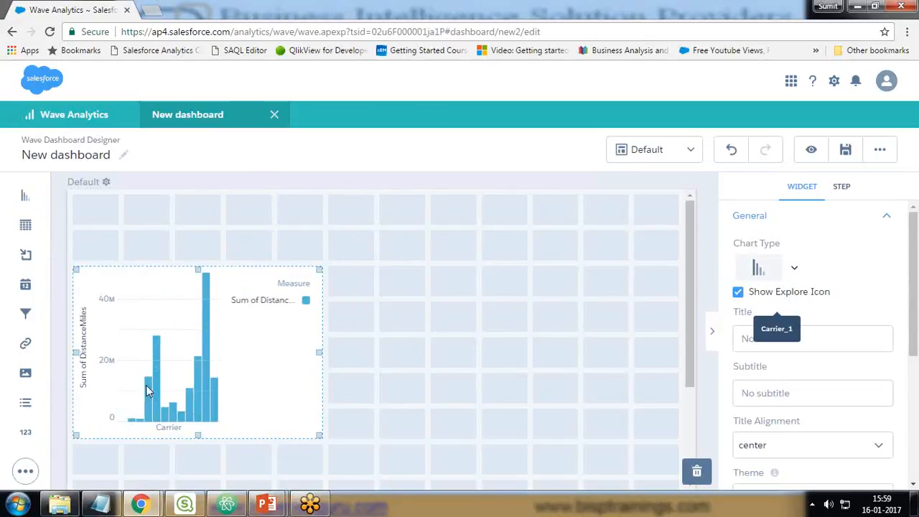
left_click(571, 338)
left_click_drag(812, 267, 659, 351)
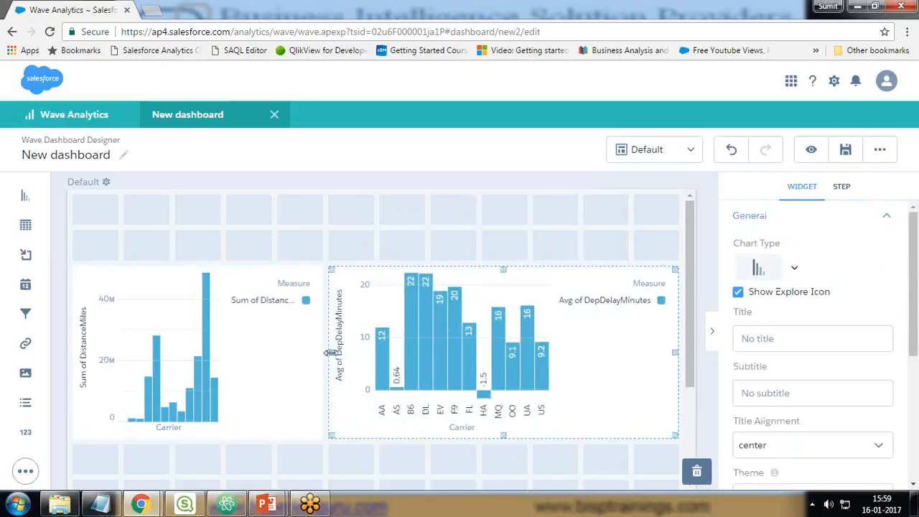
Step: Resize the two charts to equal widths of six grid columns each so they fill the dashboard's width
left_click_drag(332, 353, 378, 353)
left_click(262, 357)
left_click_drag(312, 357, 352, 352)
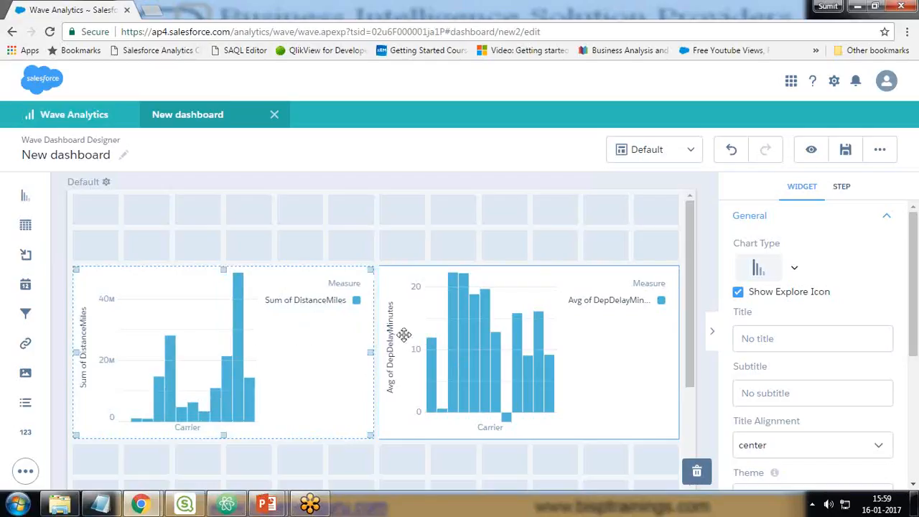
left_click(253, 220)
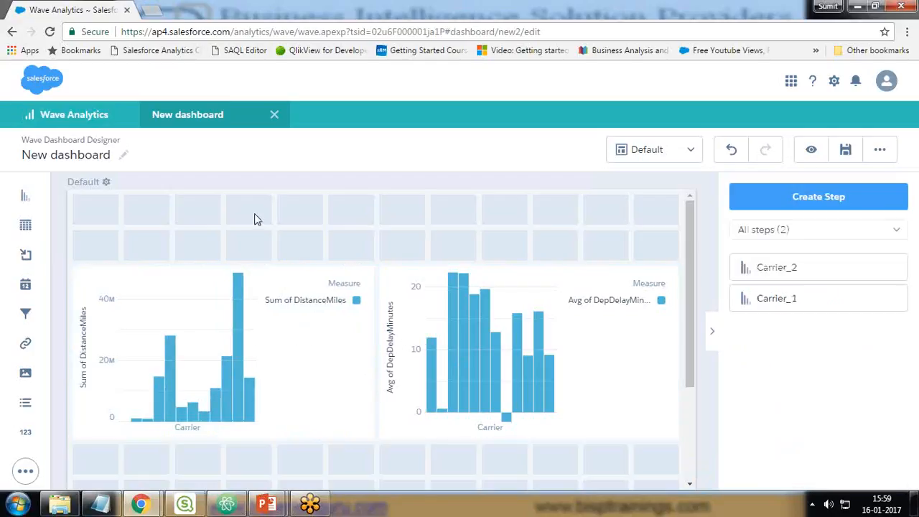
Step: Add a Toggle widget in the first grid row above the two charts
left_click(26, 471)
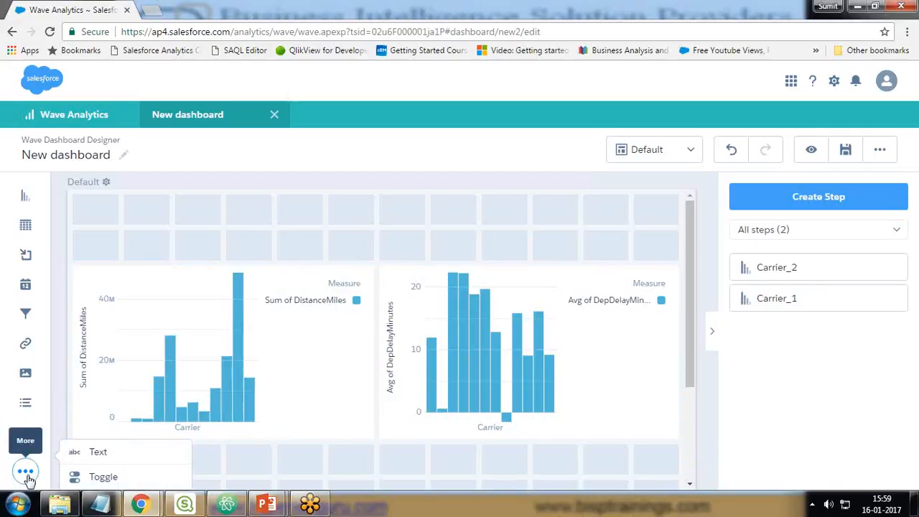
left_click_drag(90, 477, 579, 211)
left_click_drag(423, 218, 427, 225)
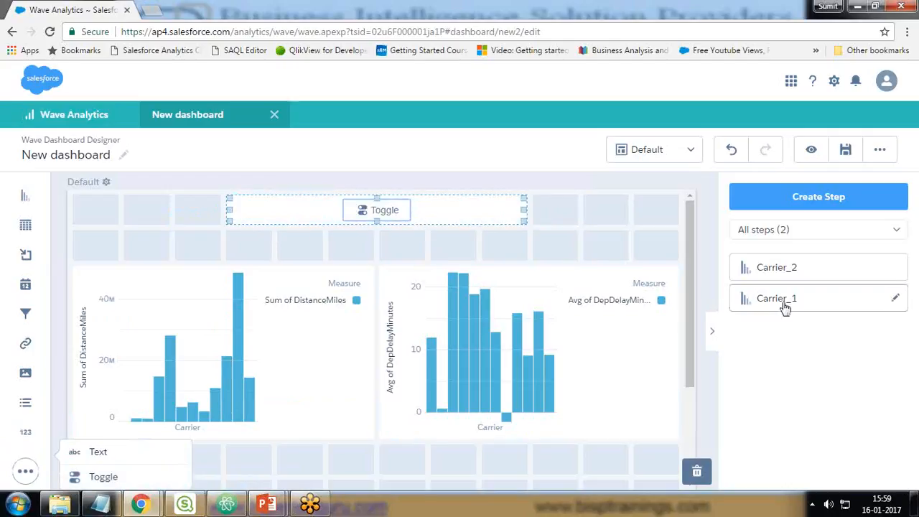
Step: Apply the Carrier_2 step to the toggle widget and enlarge it to two rows high, extending left to the second grid column
left_click_drag(772, 268, 423, 219)
left_click(377, 221)
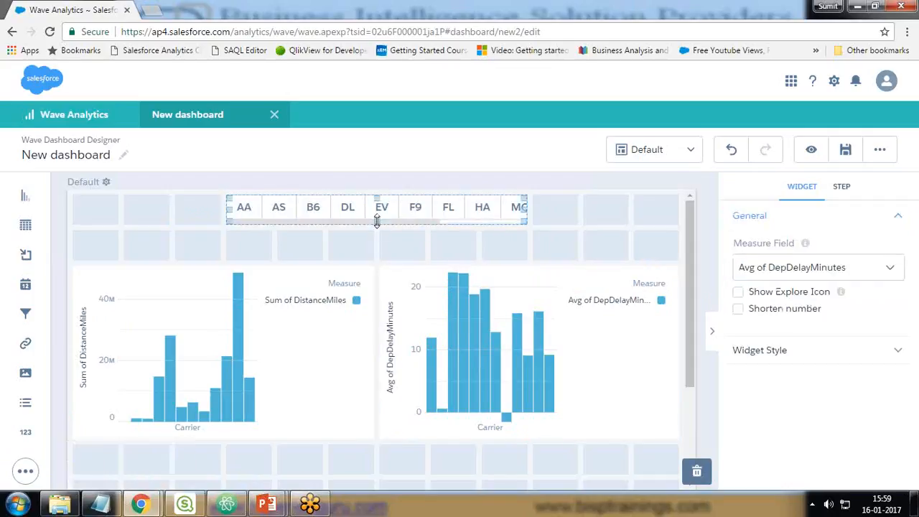
left_click_drag(242, 223, 128, 225)
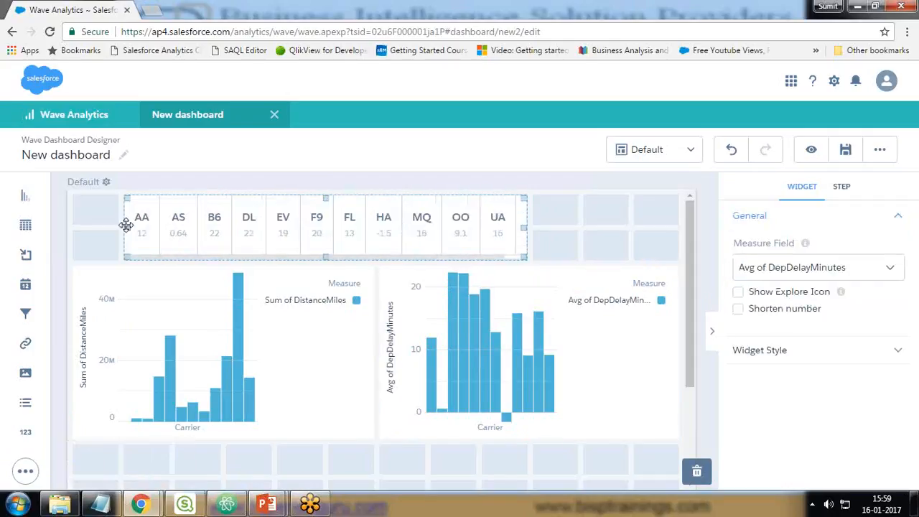
Step: Widen the toggle widget to the eleventh grid column and check its Carrier_2 step settings
left_click_drag(525, 227, 606, 229)
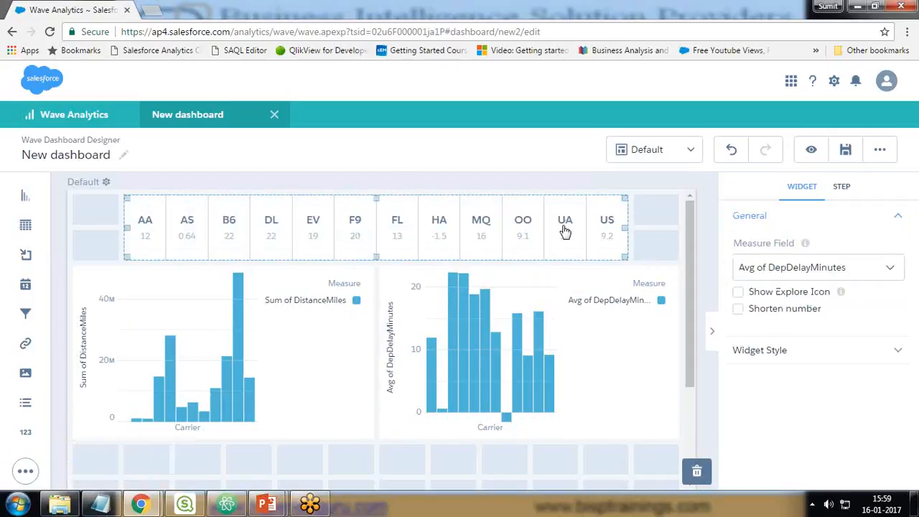
left_click(842, 187)
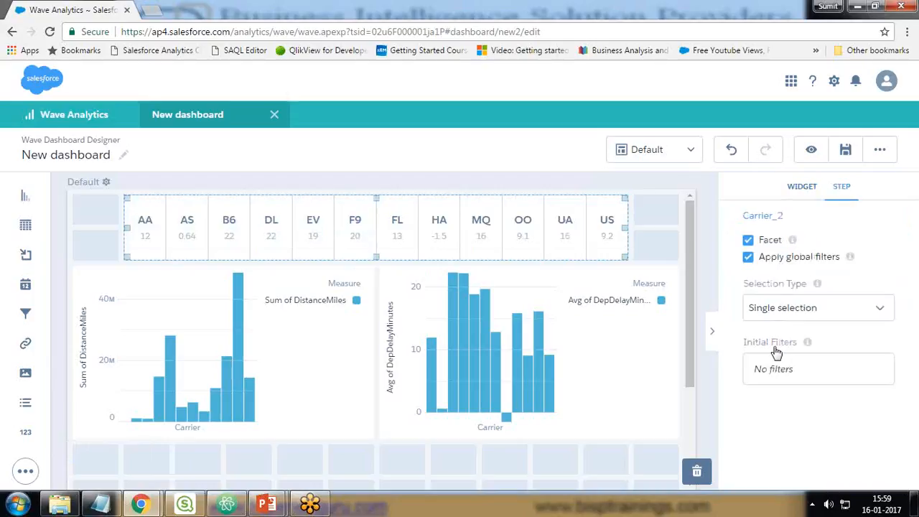
double_click(767, 216)
left_click(802, 186)
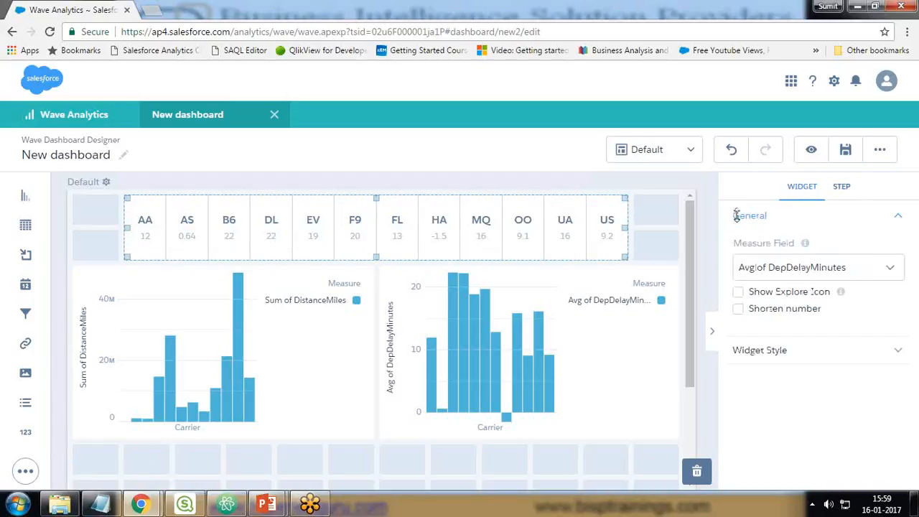
Step: Review the toggle's step properties and the widget properties of the Sum of DistanceMiles chart
left_click(422, 464)
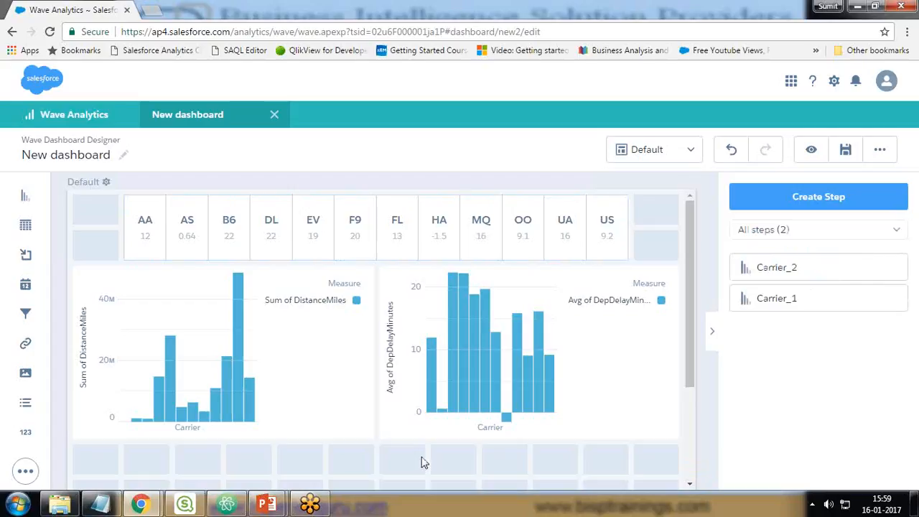
left_click(382, 243)
left_click(841, 186)
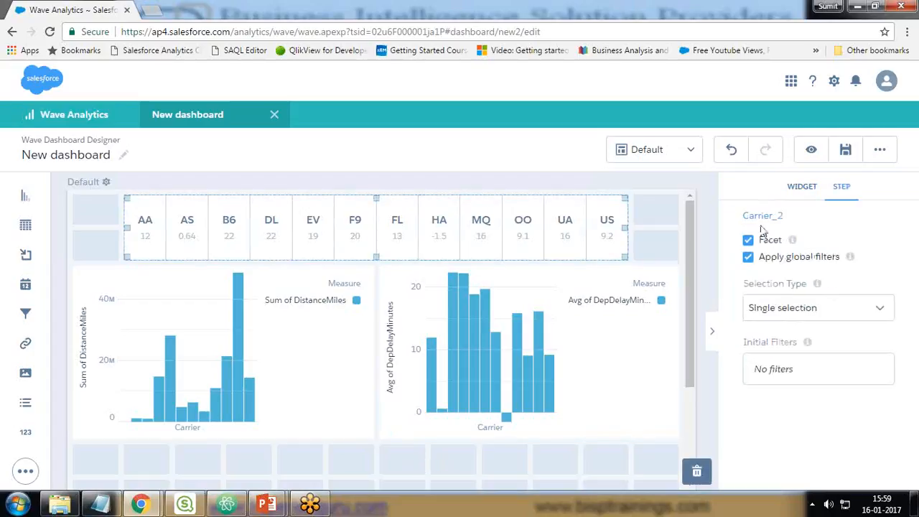
left_click(349, 445)
left_click(328, 378)
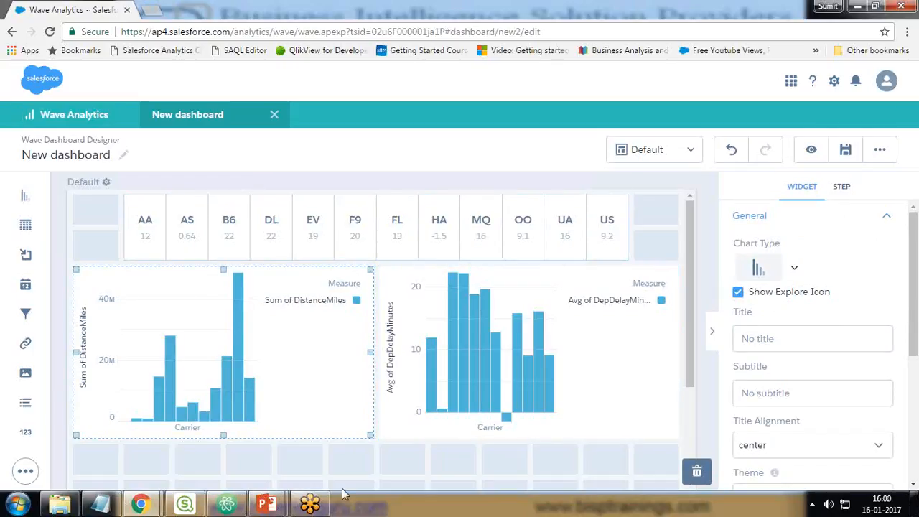
left_click(340, 467)
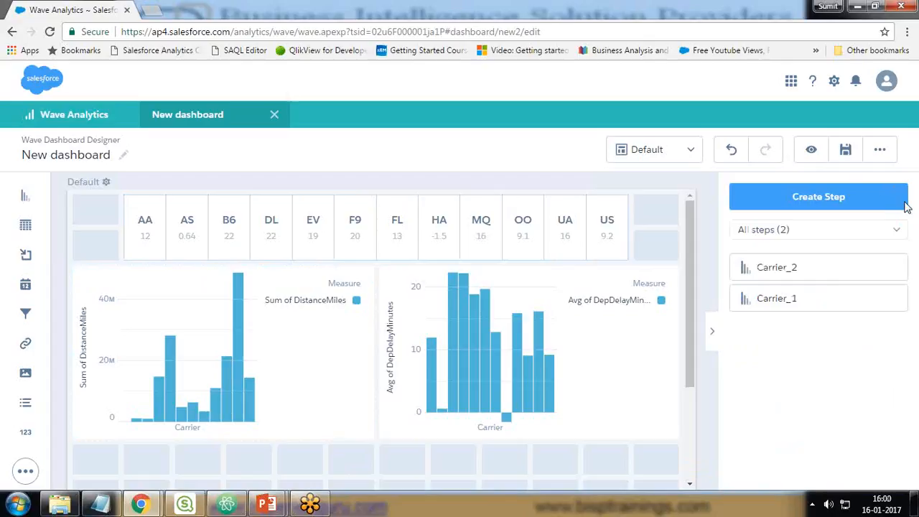
Step: Save the dashboard with the title CustomDashboard in the Shared App
left_click(845, 151)
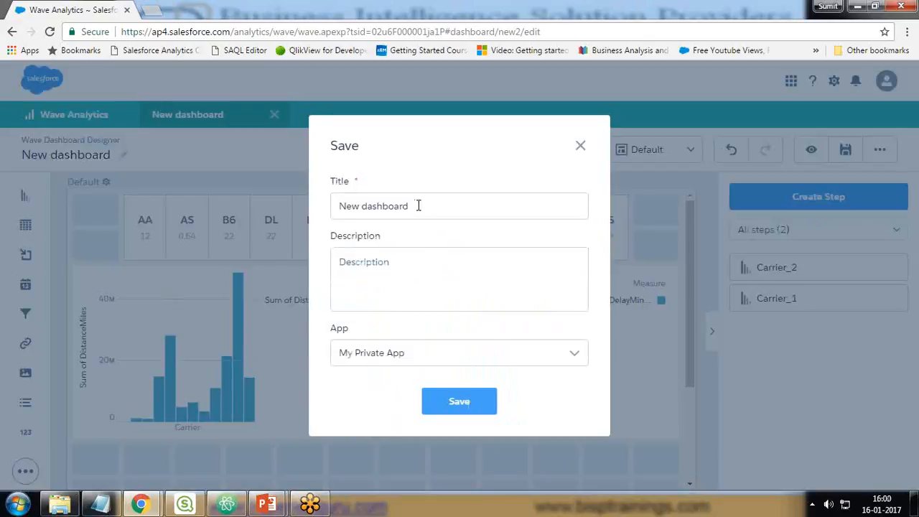
left_click_drag(418, 206, 255, 204)
type("Cus")
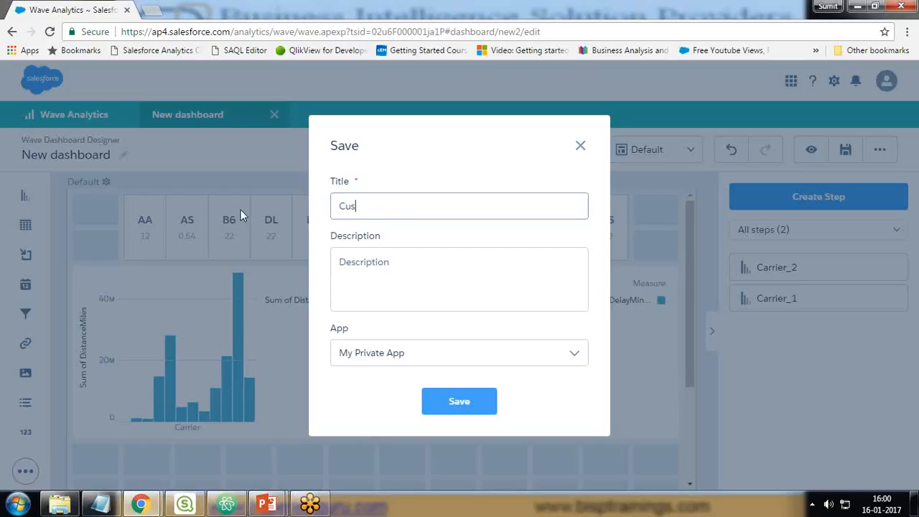
type("tomDashb")
type("oard")
left_click(370, 359)
left_click(390, 429)
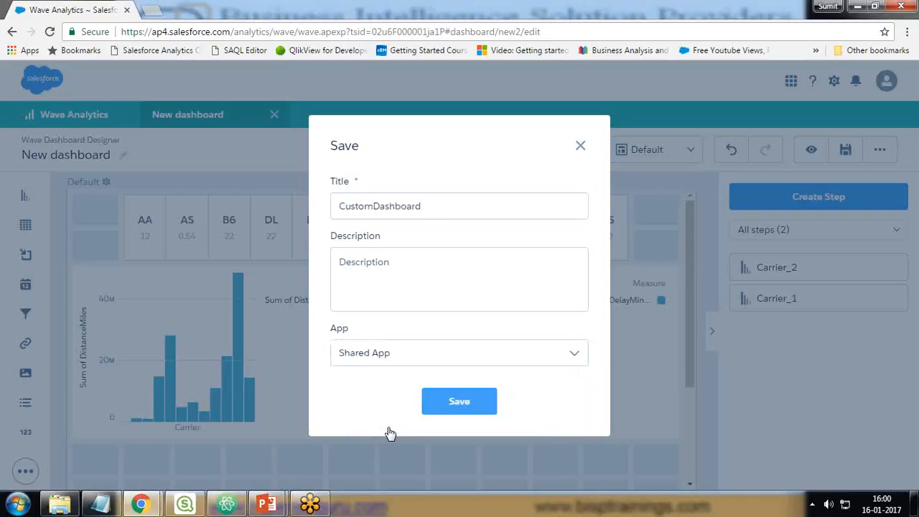
left_click(462, 402)
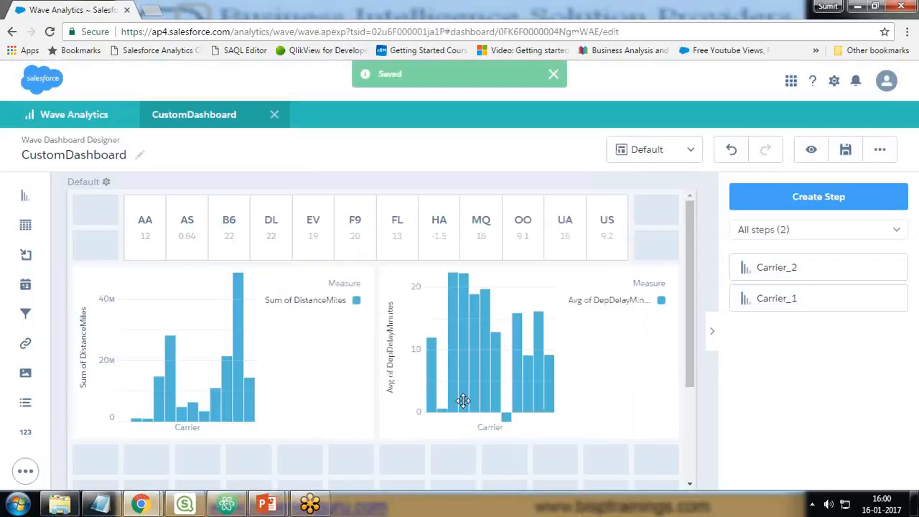
Step: Preview the dashboard, test the toggle with carriers B6, DL and EV, and reset the selections
left_click(811, 151)
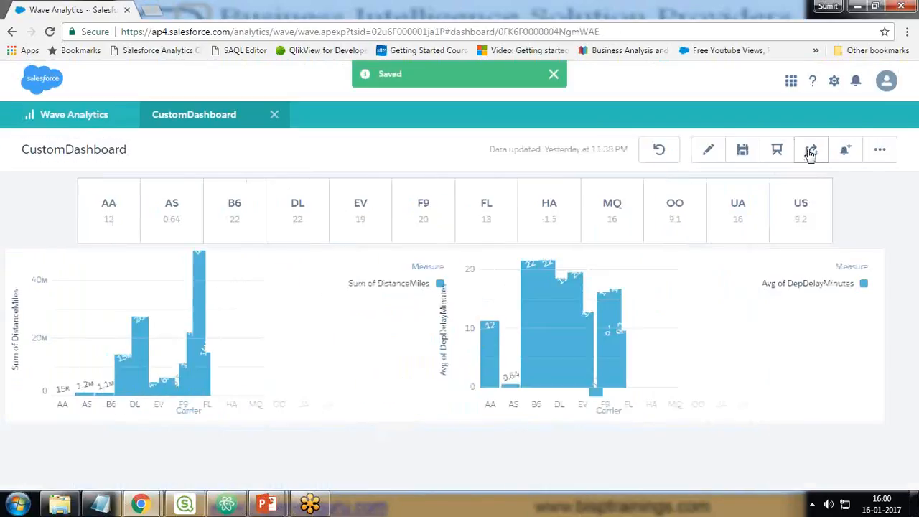
left_click(241, 214)
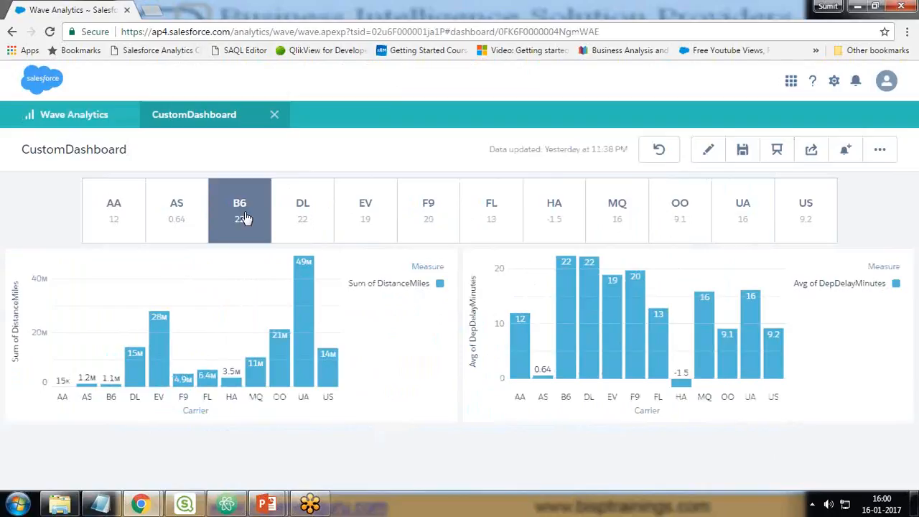
left_click(309, 212)
left_click(366, 208)
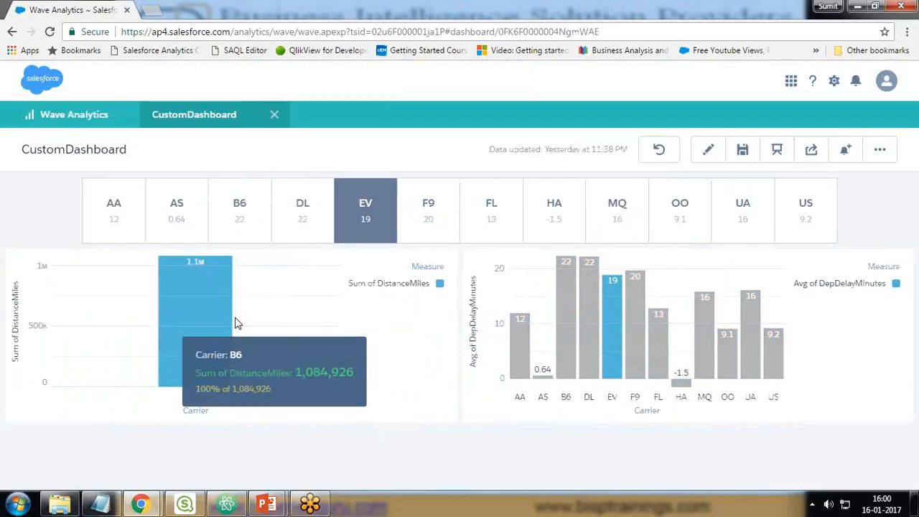
left_click(652, 154)
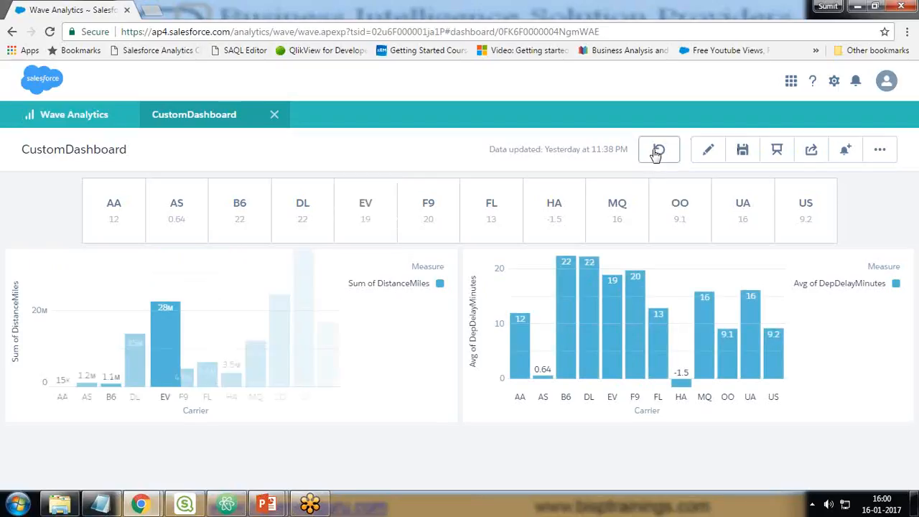
Step: Return to editing the dashboard, open its JSON definition and examine the Carrier_2 step's measure
left_click(709, 151)
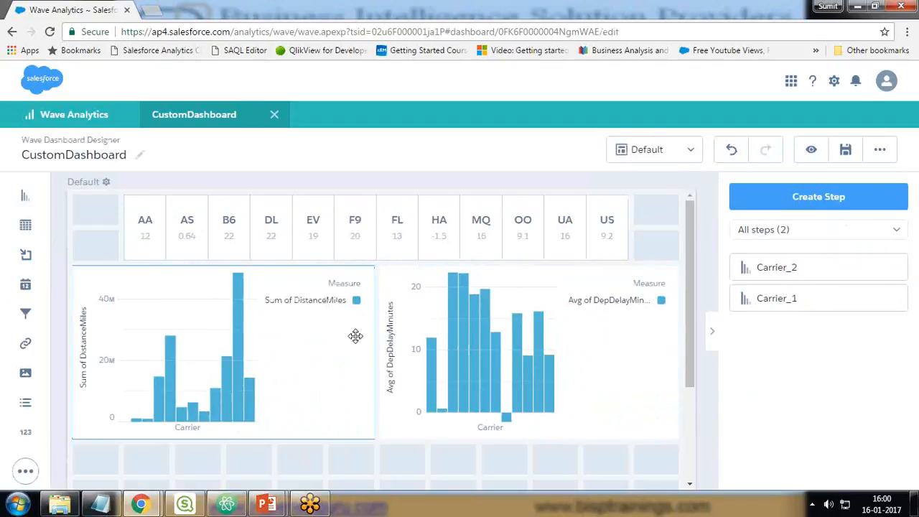
key("ctrl+e")
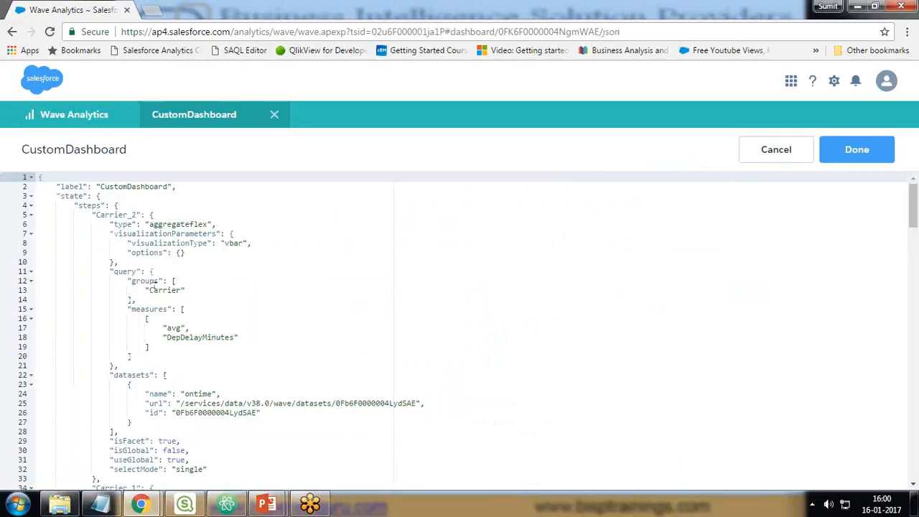
left_click_drag(74, 205, 141, 215)
left_click(113, 219)
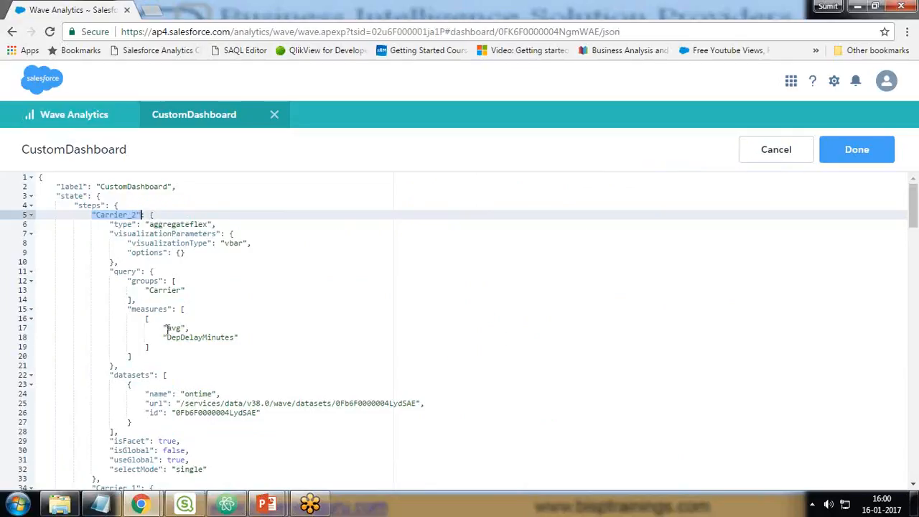
left_click_drag(163, 328, 243, 338)
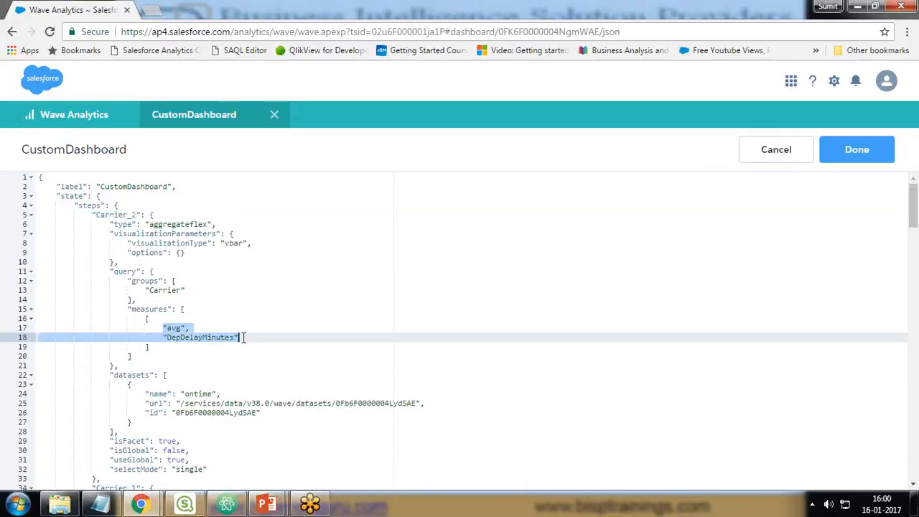
Step: Examine the Carrier_1 step definition and its measure in the JSON
scroll(97, 342, "down", 3)
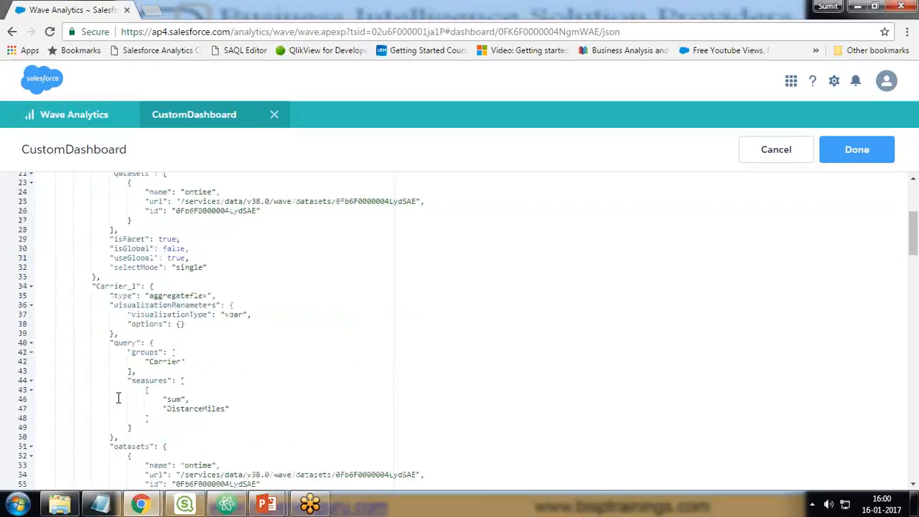
left_click(106, 288)
scroll(166, 294, "down", 3)
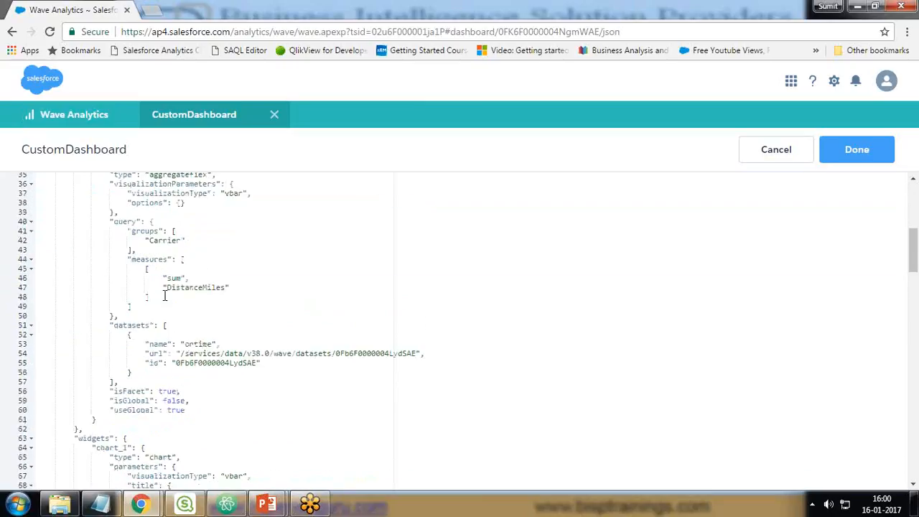
left_click(164, 279)
left_click(242, 288, "shift")
scroll(115, 346, "down", 3)
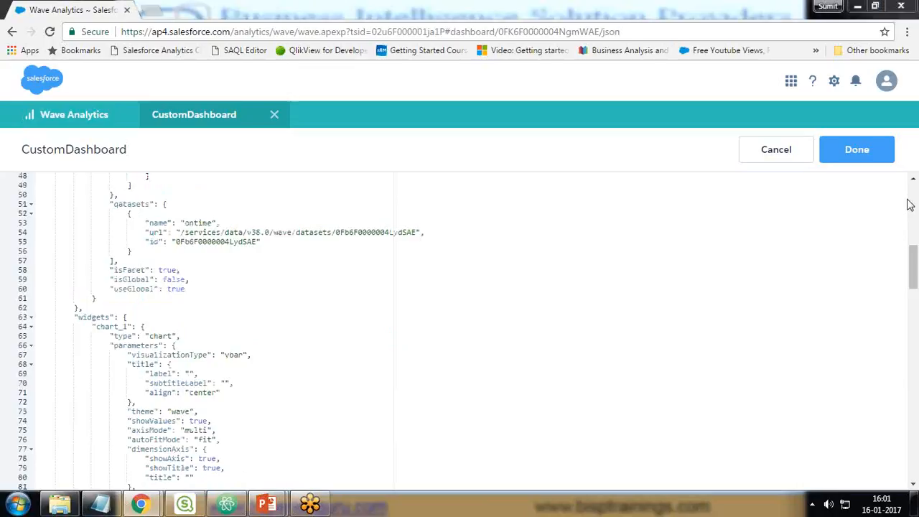
Step: Examine the chart_1, chart_2 and pillbox_1 widget definitions, including the pillbox's measureField, in the JSON
left_click_drag(97, 327, 150, 326)
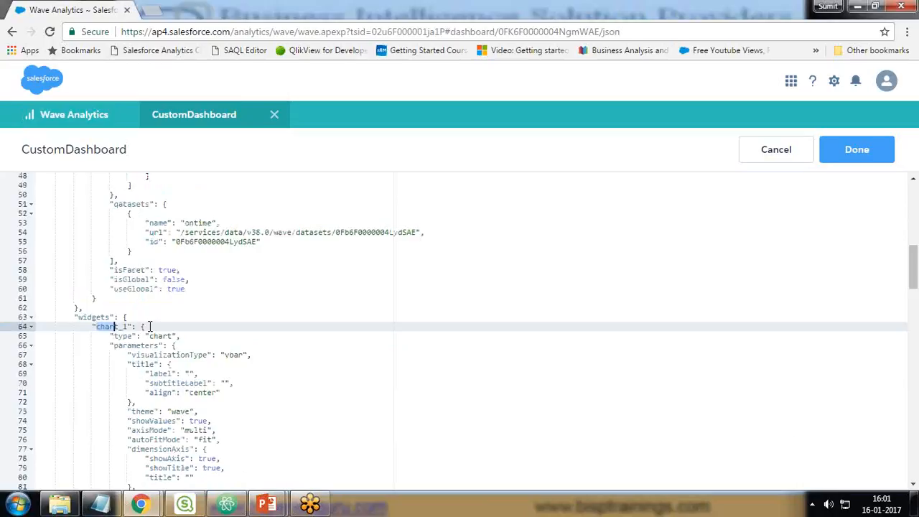
scroll(119, 350, "down", 5)
scroll(110, 369, "down", 3)
left_click_drag(95, 387, 146, 383)
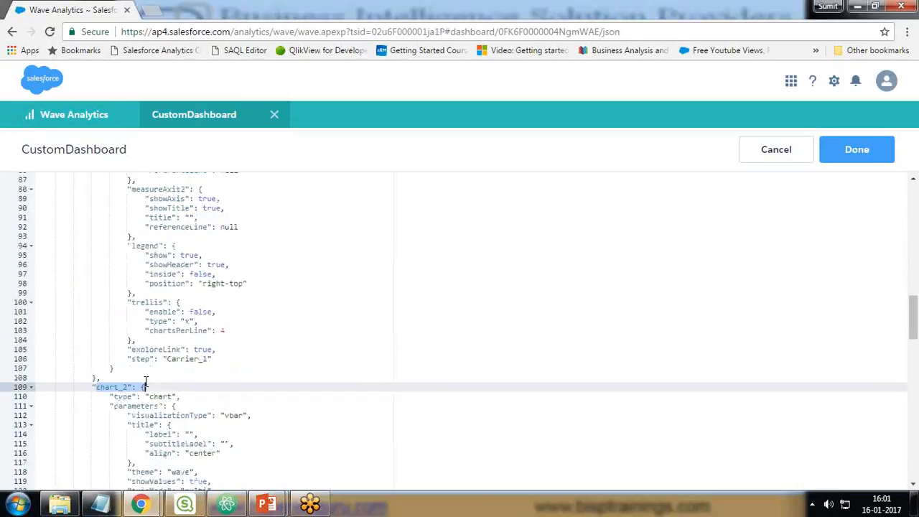
scroll(146, 383, "down", 10)
left_click_drag(92, 367, 139, 367)
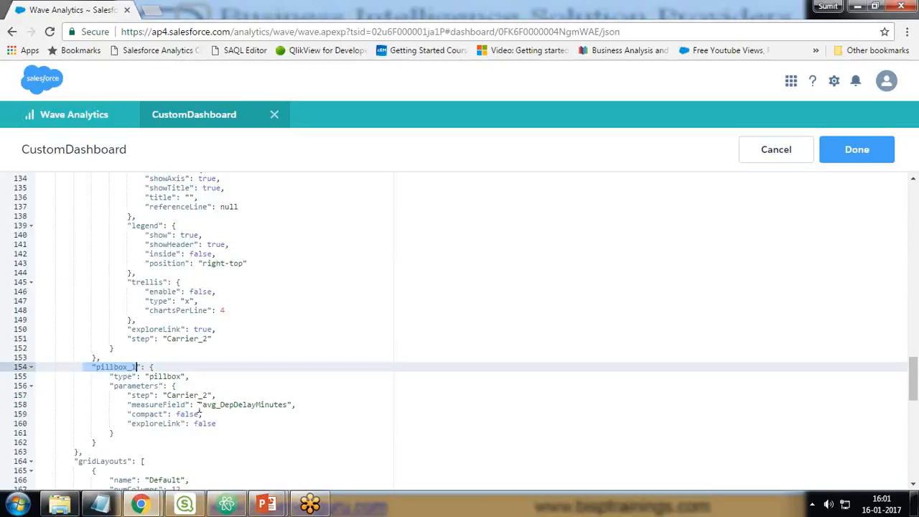
left_click_drag(199, 405, 286, 404)
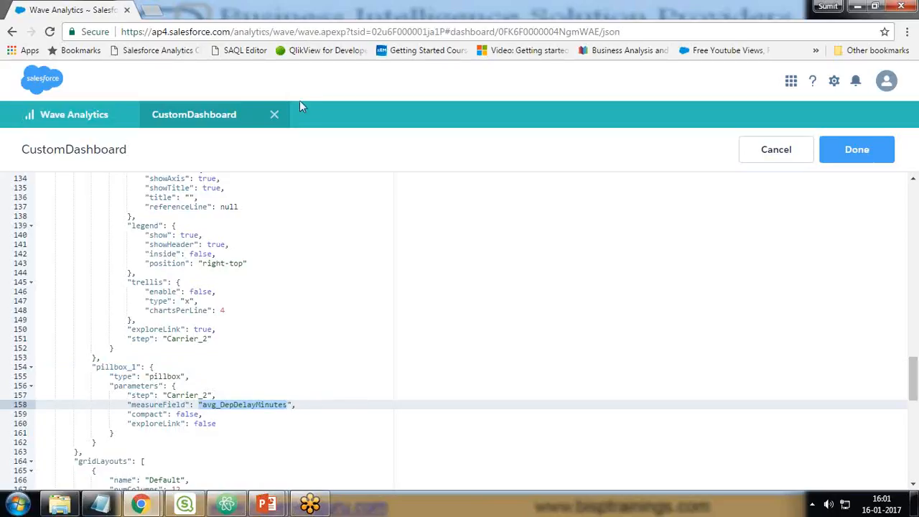
Step: Collapse the Carrier_2 and Carrier_1 blocks in the steps section of the JSON
scroll(275, 281, "up", 17)
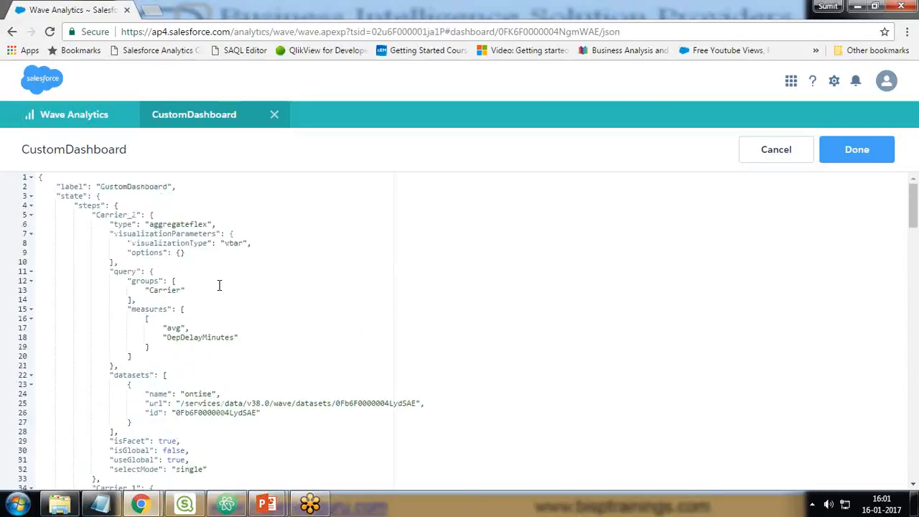
left_click(31, 215)
left_click(31, 224)
left_click(189, 224)
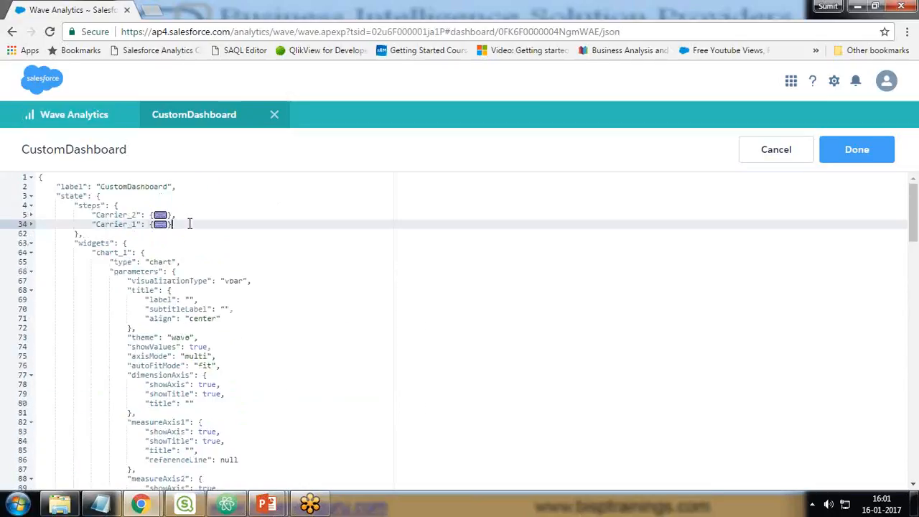
Step: Add an empty "toogle_selector" object after Carrier_1 in the steps section
type(",")
key("Return")
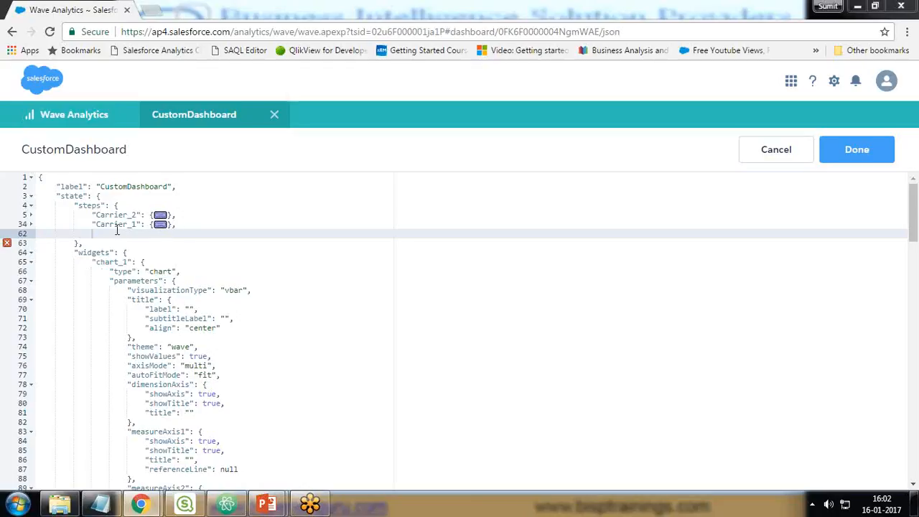
type("toggle")
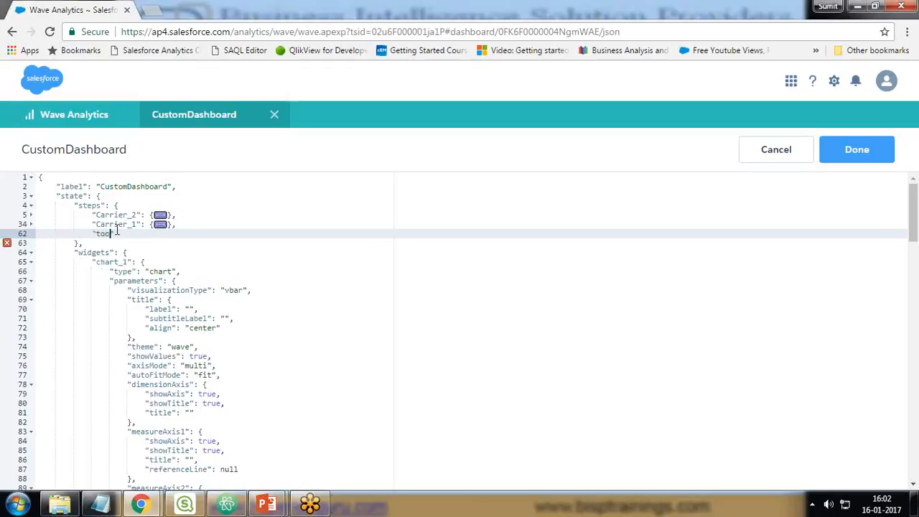
type("_selector\":")
key("Return")
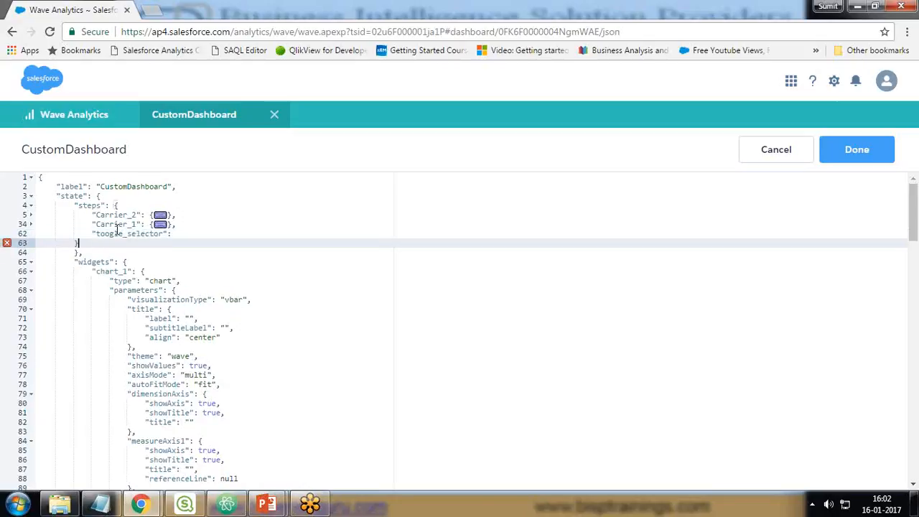
type("{")
key("Return")
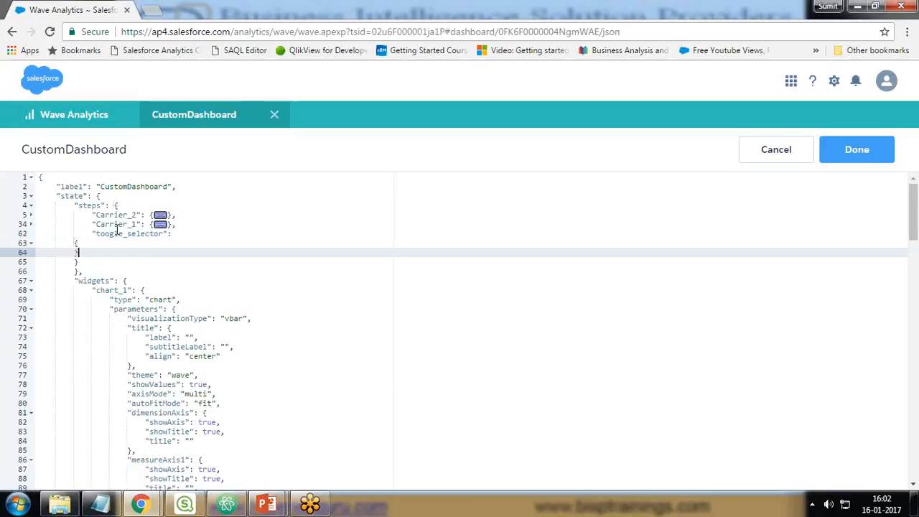
key("Down")
key("End")
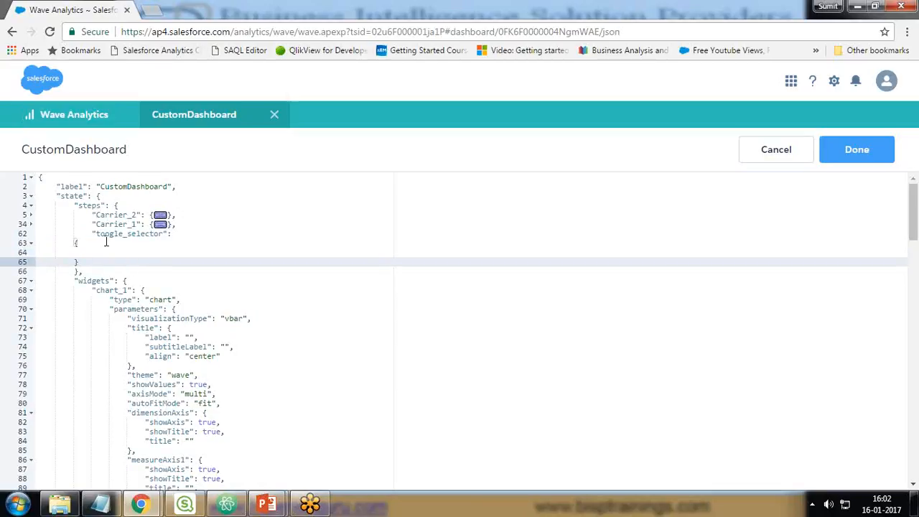
Step: Add "selectMode":"single" as the first property inside the toogle_selector object
left_click(107, 243)
key("Return")
type("\"")
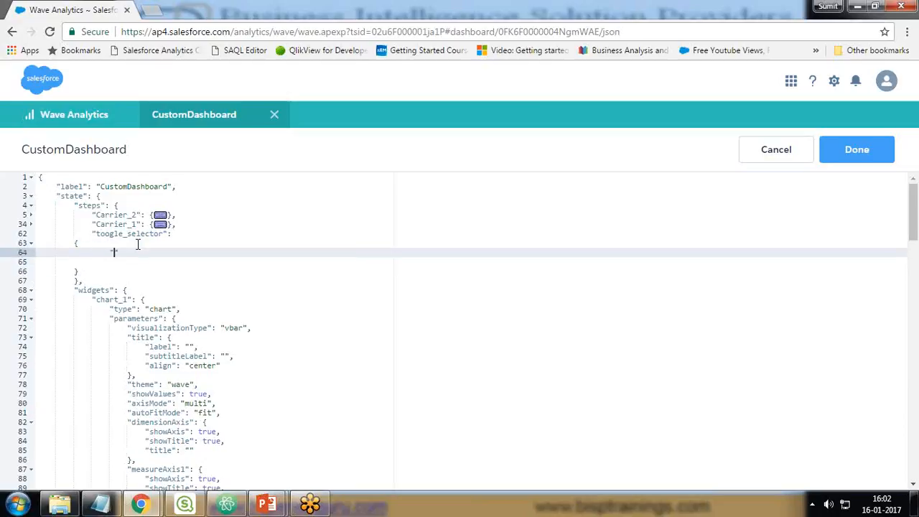
type("selectMode\":\"single\",")
Step: Add a "values" array containing one empty object below selectMode in toogle_selector
key("Return")
type("\"")
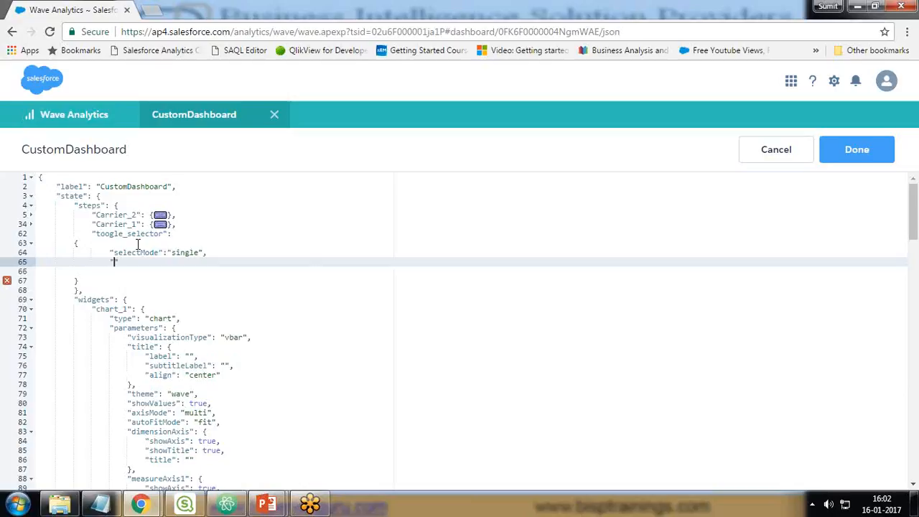
type("values\":")
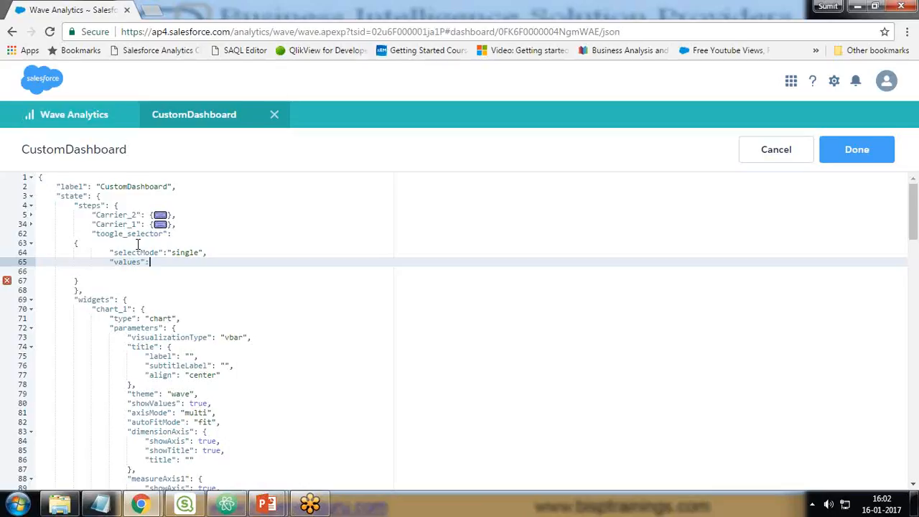
type("[")
key("Return")
key("Return")
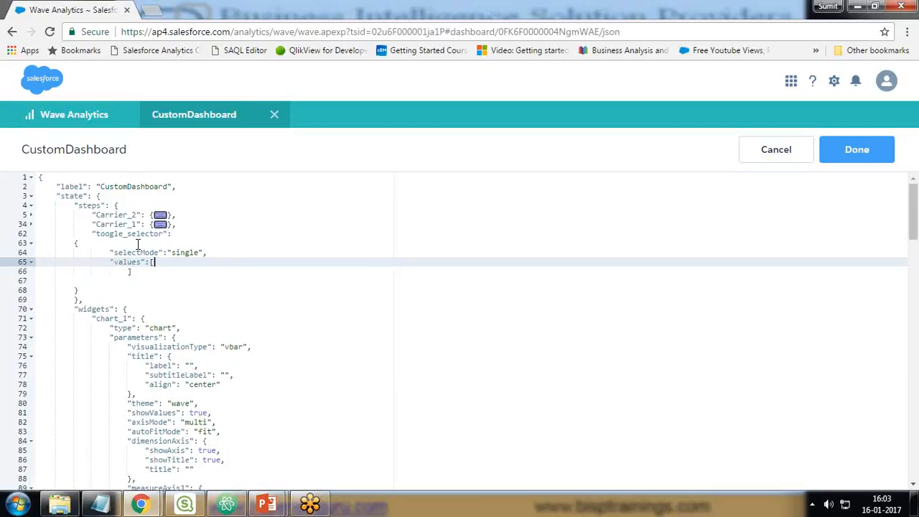
type("{")
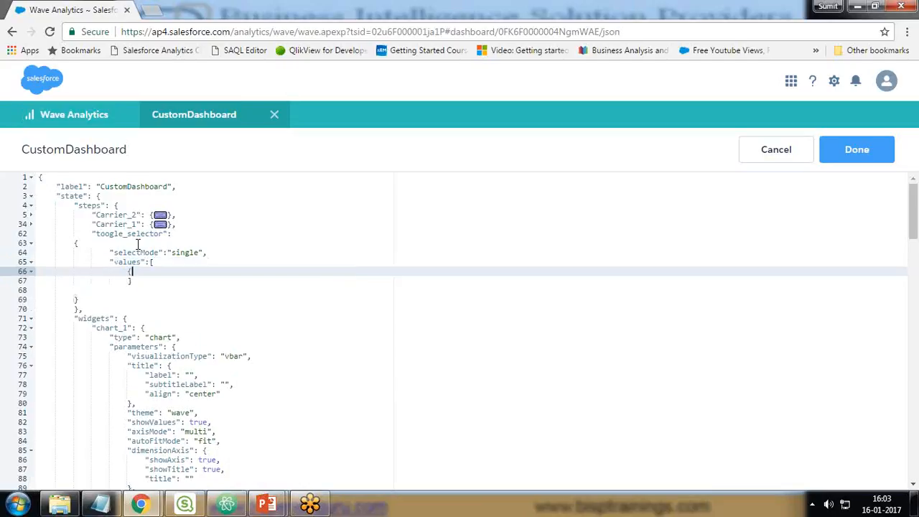
key("Return")
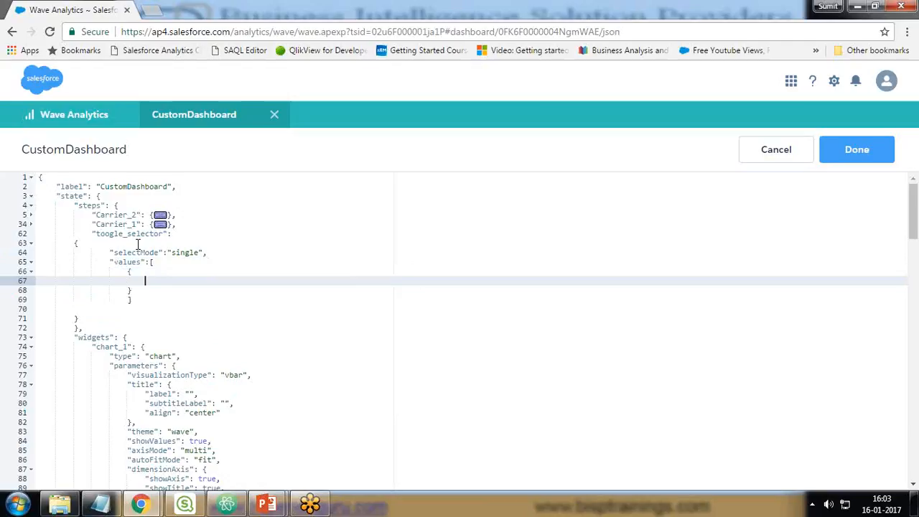
Step: Set the first values entry's "display" property to "Average Delay"
type("\"display\":\"Average")
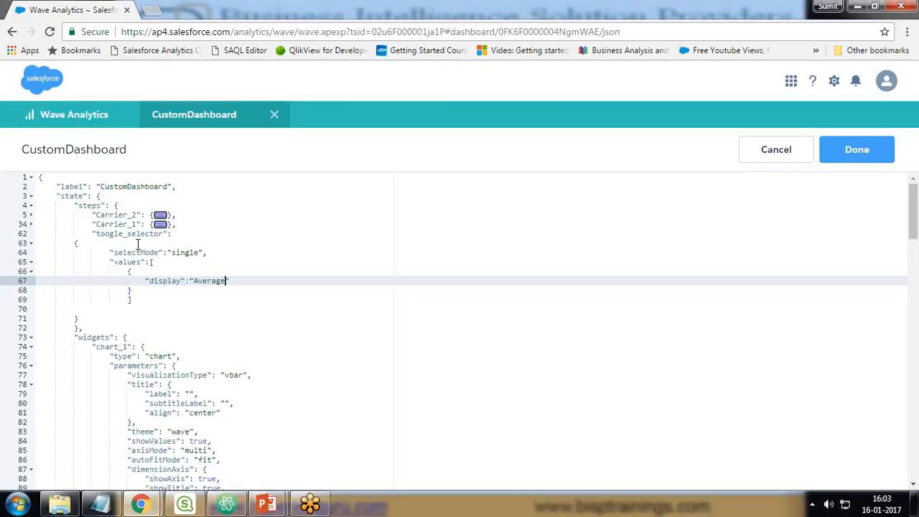
type(" Delay\"")
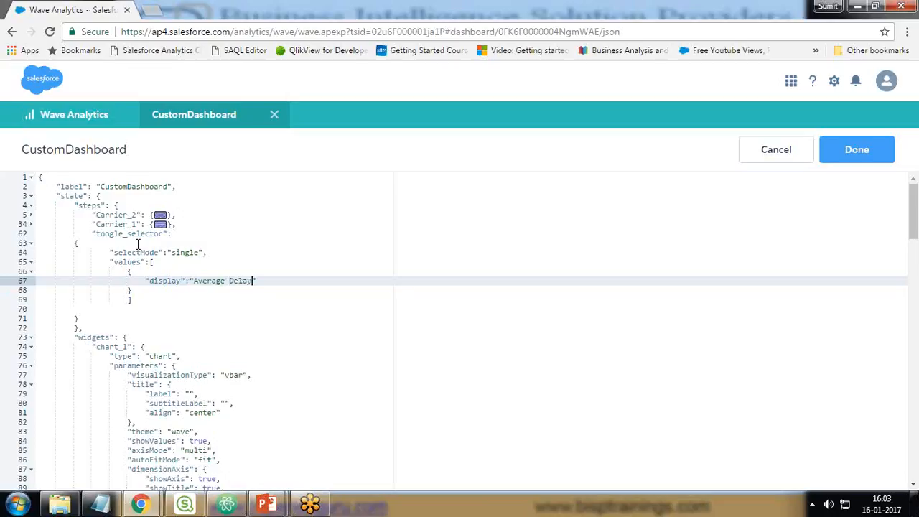
type(",")
key("Return")
Step: Give the Average Delay entry a "value" property holding the nested array [["avg","DepDelayMinutes"]]
type("\"")
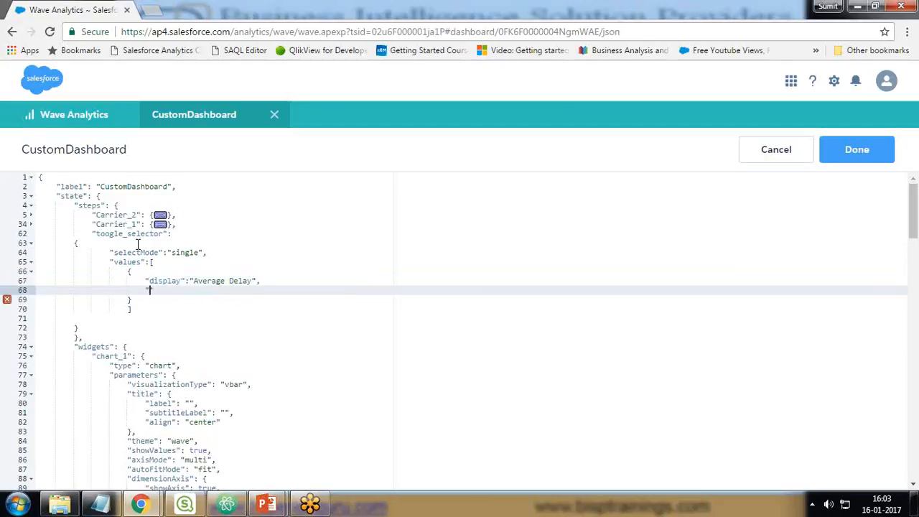
type("va")
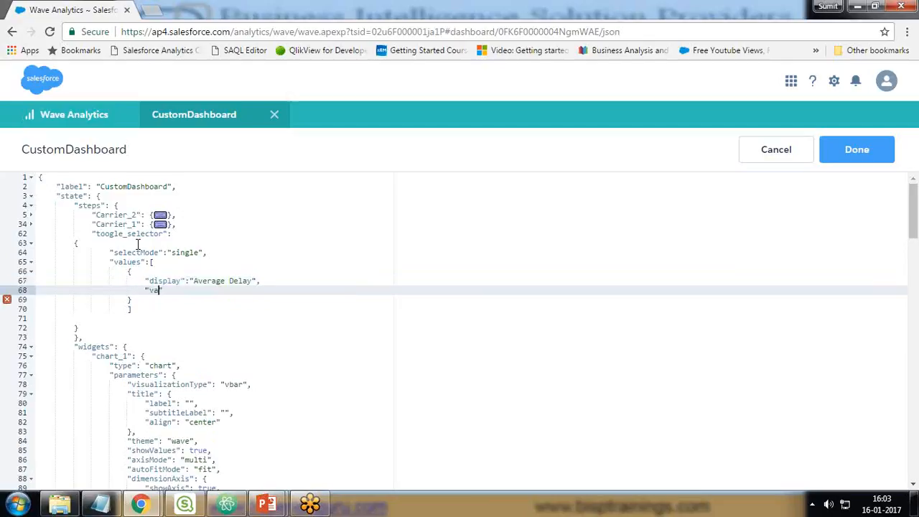
type("lue\":[")
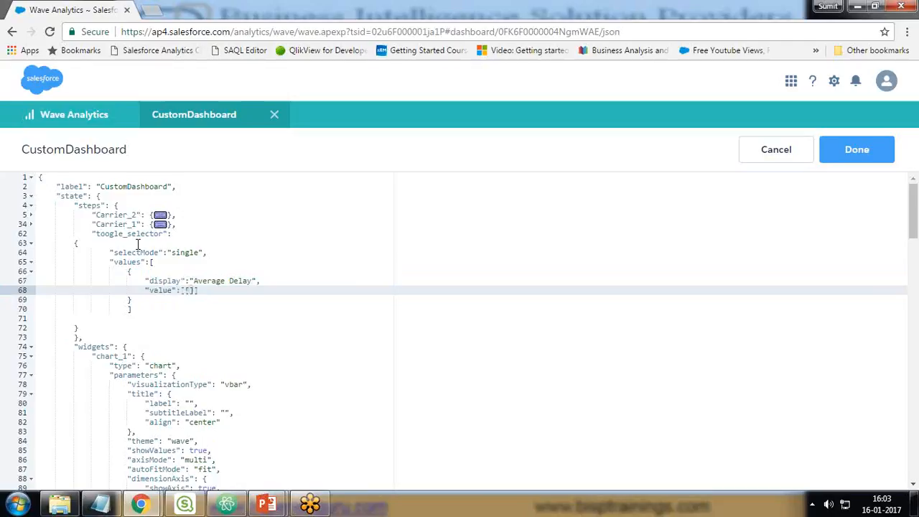
type("[")
key("Return")
key("Return")
key("Up")
key("Up")
key("End")
key("Return")
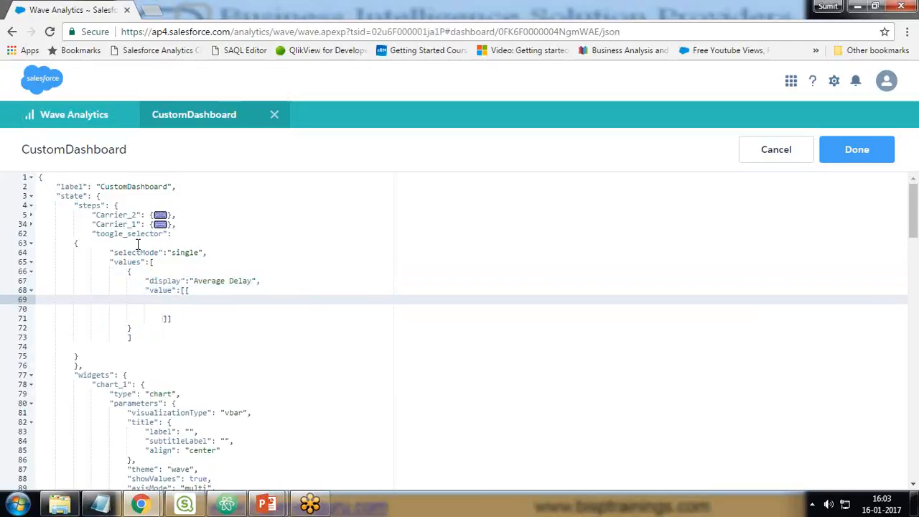
type("\"avg\",\"Dep")
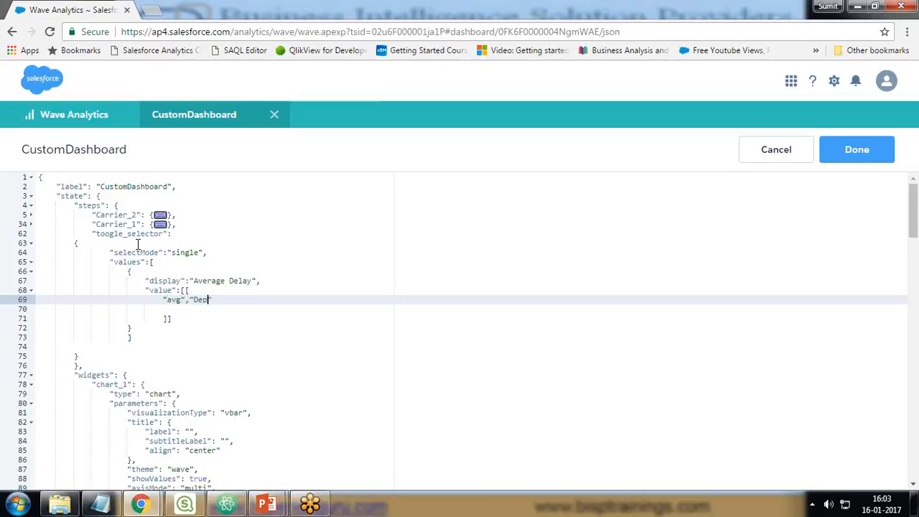
type("DelayMinutes")
Step: Expand the Carrier_1 and Carrier_2 steps and check the measure definition in Carrier_2
scroll(144, 323, "down", 6)
scroll(187, 417, "down", 2)
scroll(211, 381, "up", 10)
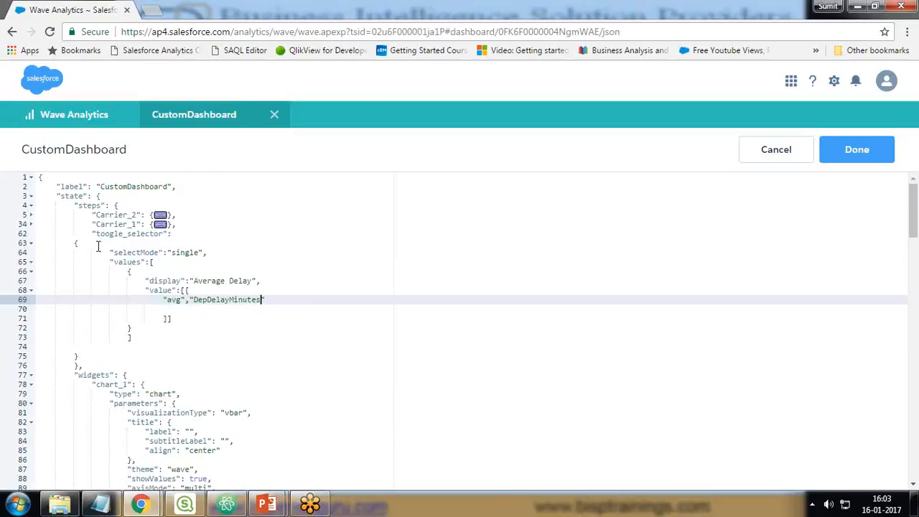
left_click(30, 223)
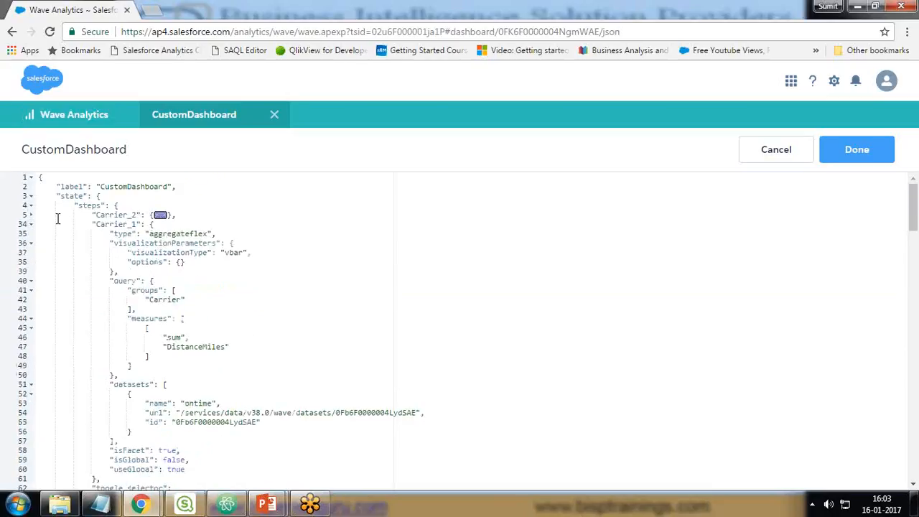
left_click(30, 215)
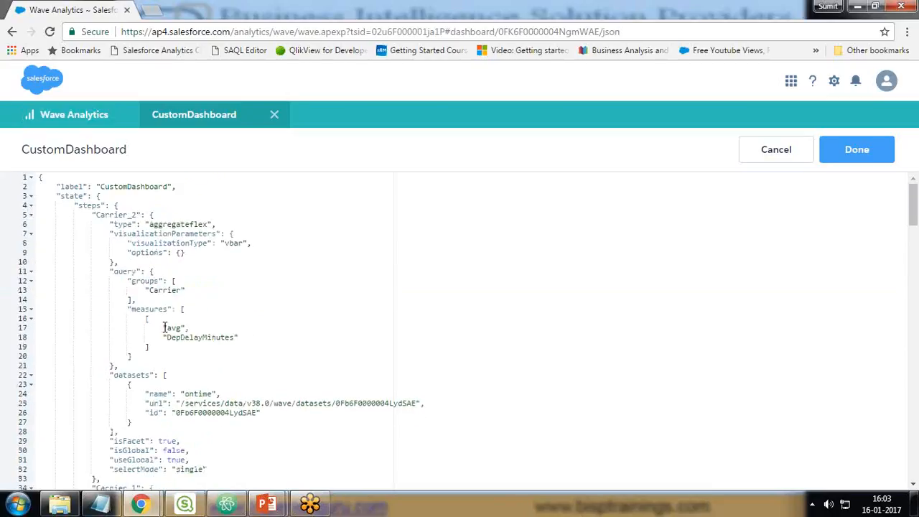
left_click_drag(165, 327, 249, 336)
left_click(195, 337)
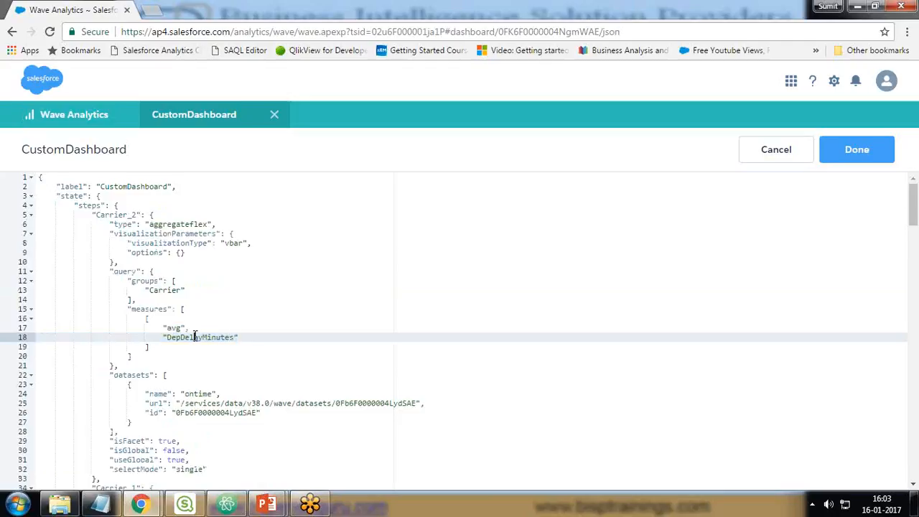
Step: Remove the blank line below the "avg","DepDelayMinutes" line in toogle_selector
scroll(211, 366, "down", 6)
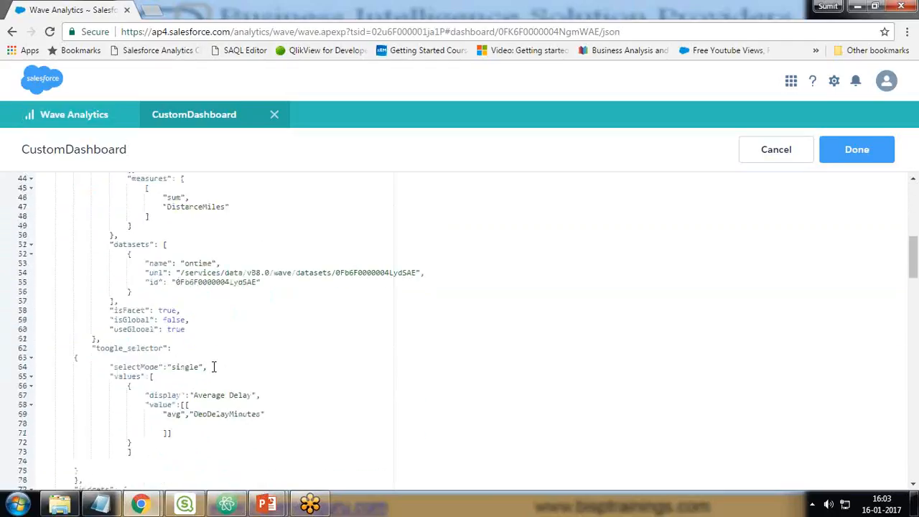
scroll(213, 367, "down", 2)
left_click(320, 293)
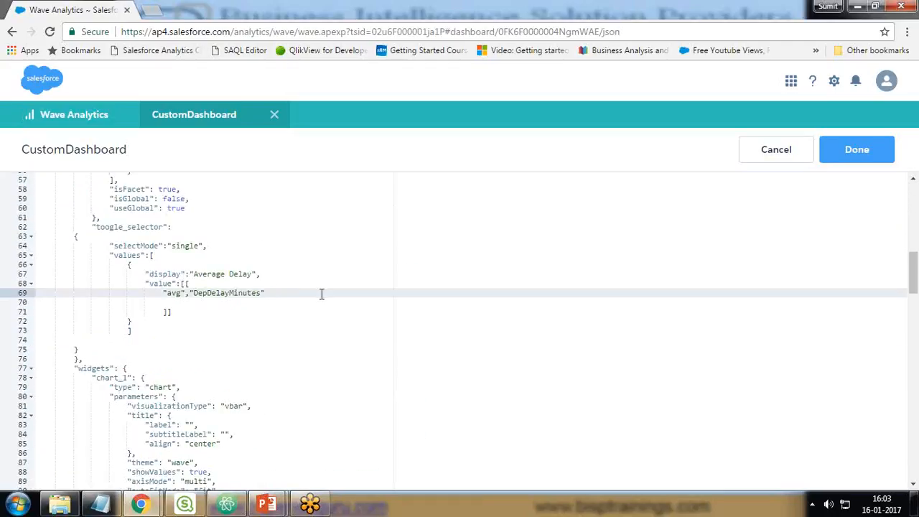
key("Delete")
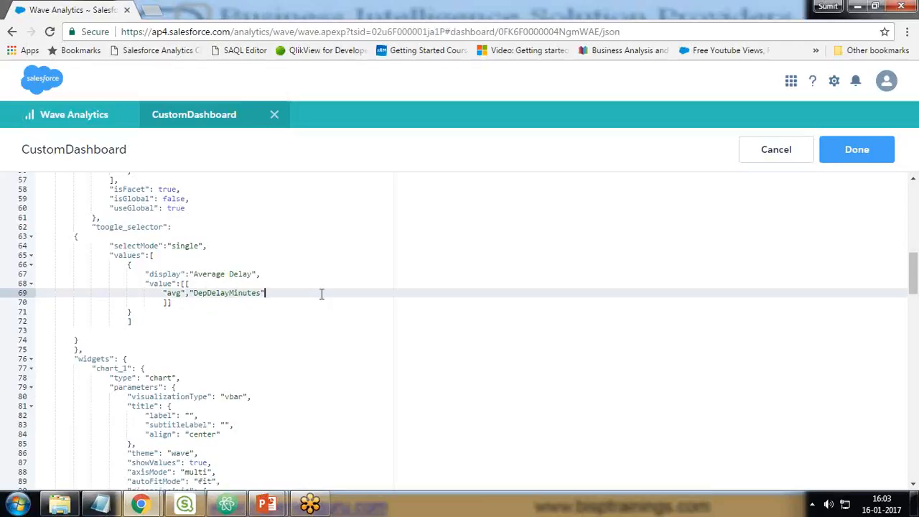
Step: Add a second object to the values array with "display" set to "Sum of Miles"
key("Down")
key("Down")
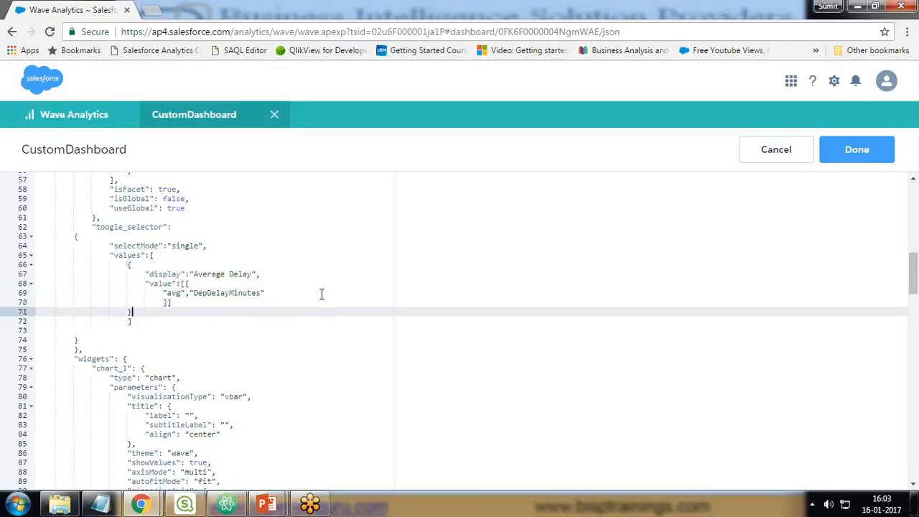
type(",")
key("Return")
type("{")
key("Return")
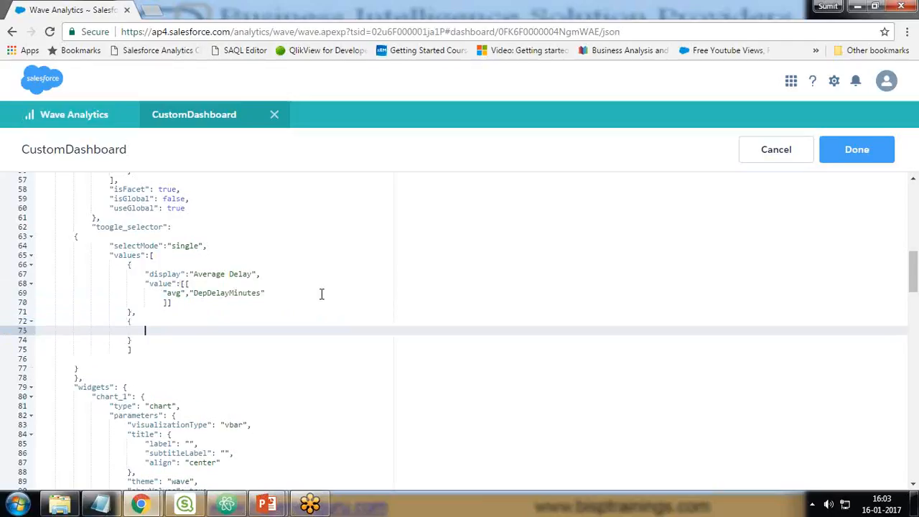
type("\"display")
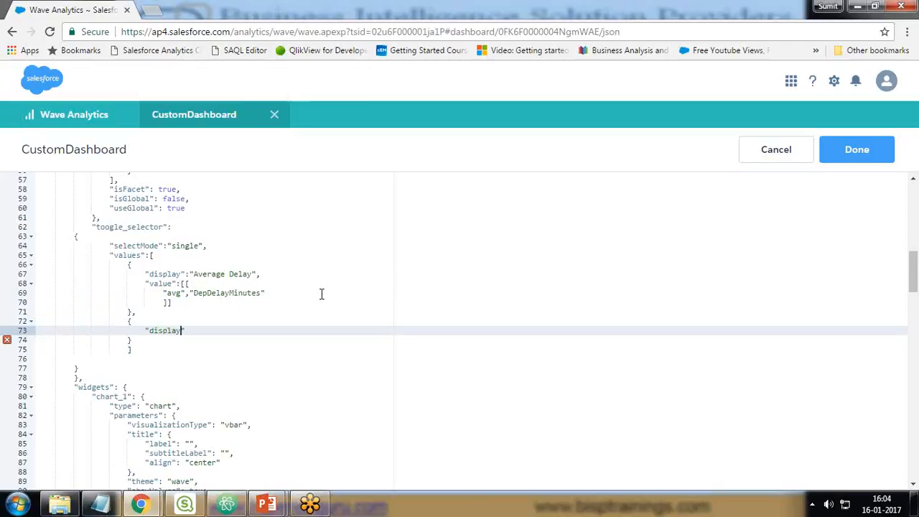
type("\":\"Sum of Miles\"")
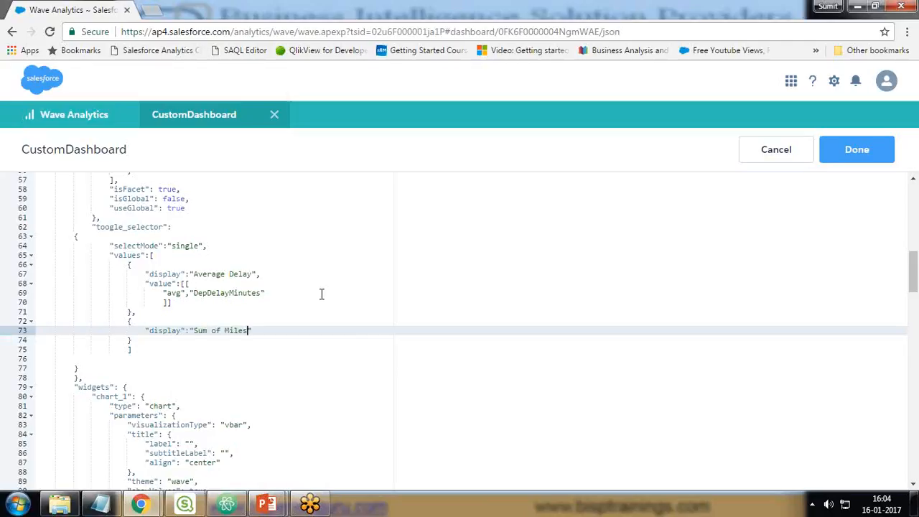
Step: Give the Sum of Miles entry a "value" property holding [["sum","DistanceMiles"]]
type(",")
key("Return")
type("\"value")
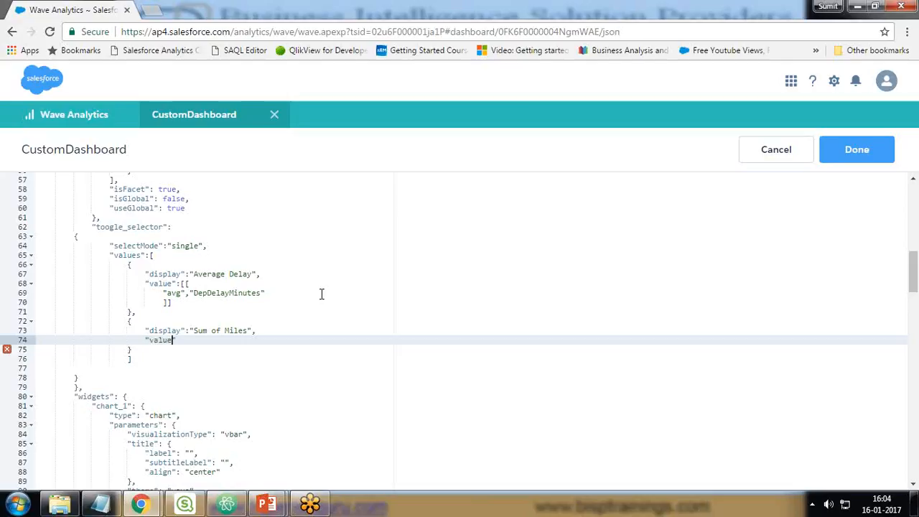
type("\":[[")
key("Return")
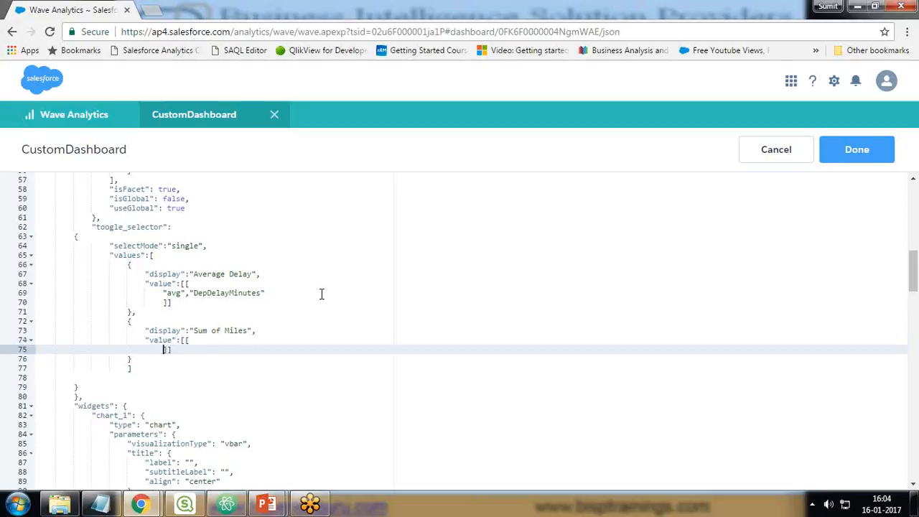
key("Up")
key("End")
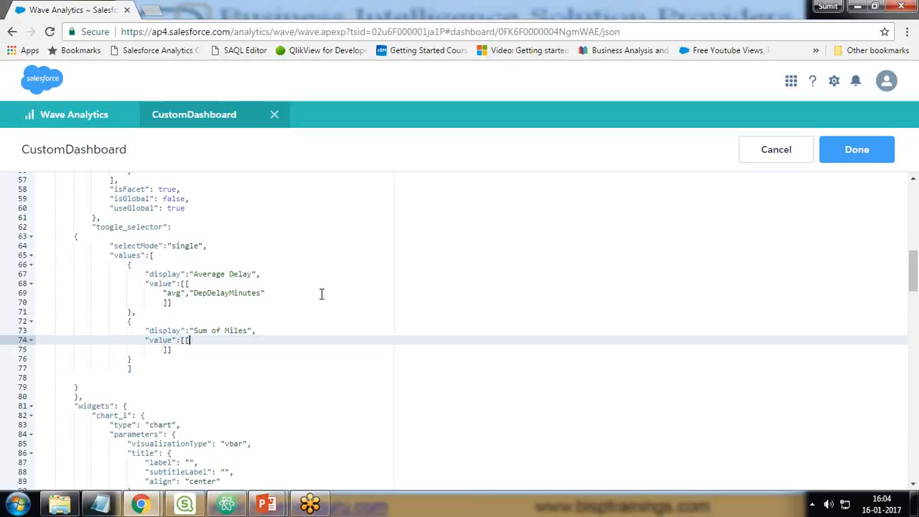
type("\"sum\",\"")
type("Di")
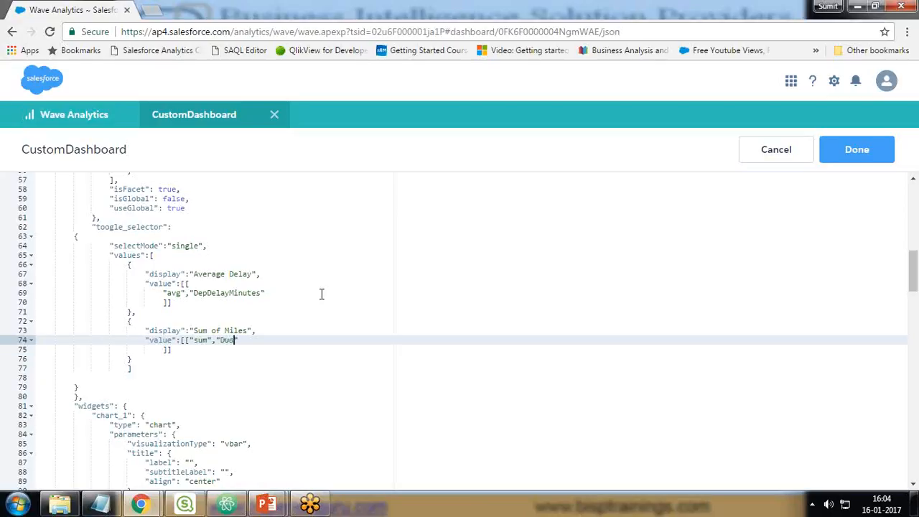
type("stanceMiles\"")
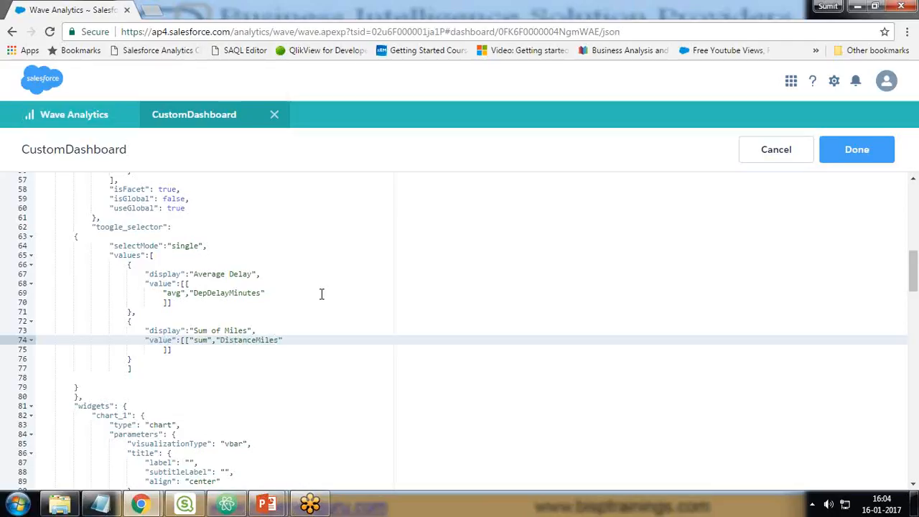
Step: Add the property "em":"ontime" after the closing bracket of the values array in toogle_selector
key("Down")
key("Down")
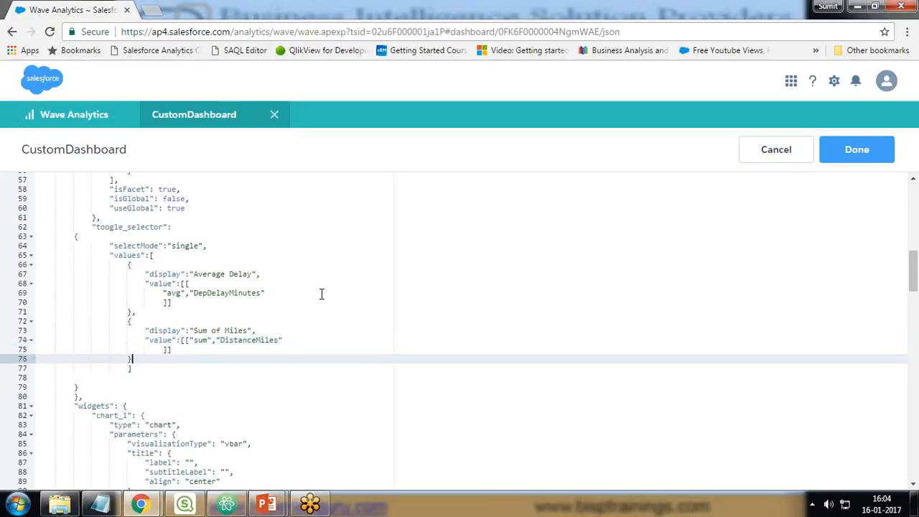
key("Down")
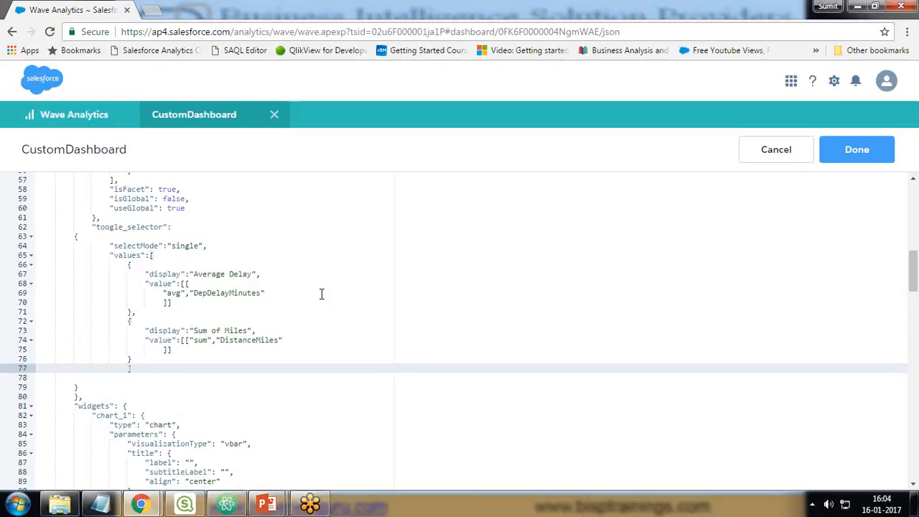
type(",")
key("Down")
key("Up")
key("Return")
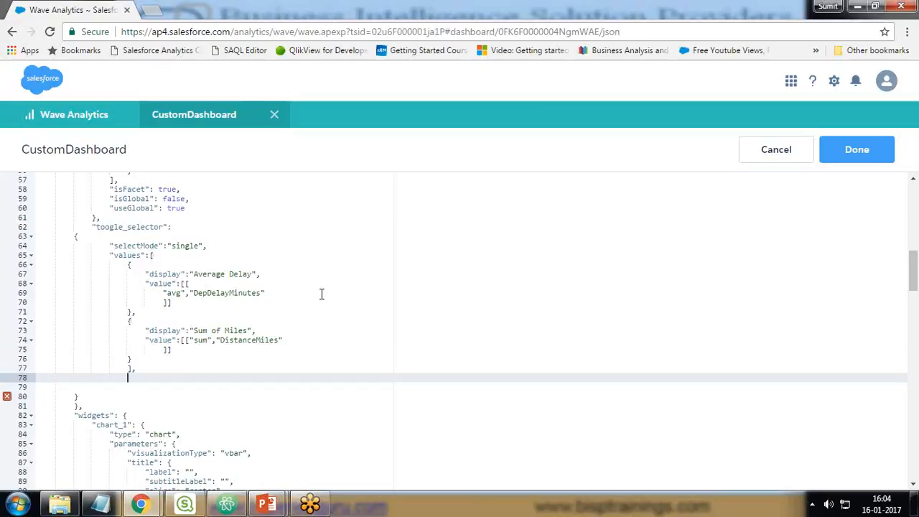
type("\"em\"")
type(":\"ontime\"")
Step: Check the dataset name in the Carrier_1 step, and add a comma and a new line after the "em" property
scroll(314, 294, "up", 5)
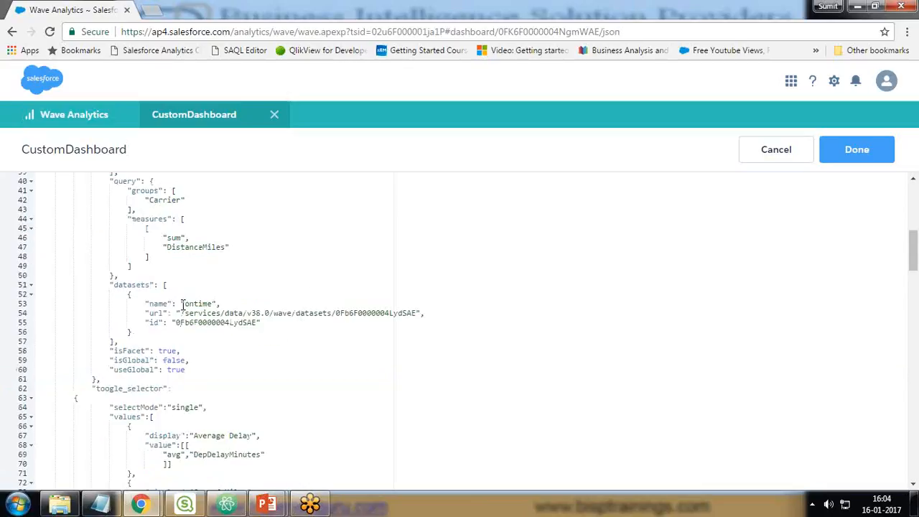
double_click(188, 304)
scroll(215, 324, "down", 6)
left_click(193, 338)
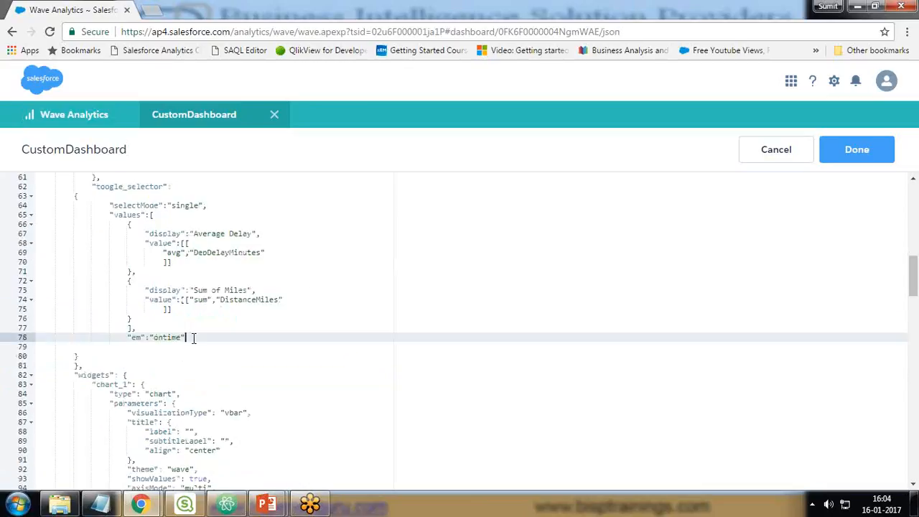
type(",")
key("Return")
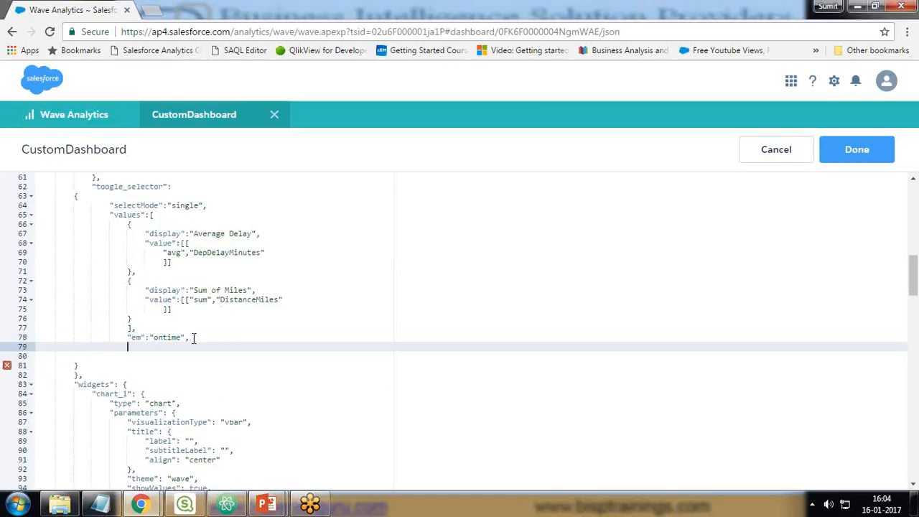
Step: Add "isGlobal":false to toogle_selector below the "em" property and open a "start" array under it
type("\"isGlobal\":false,")
key("Return")
type("\"start")
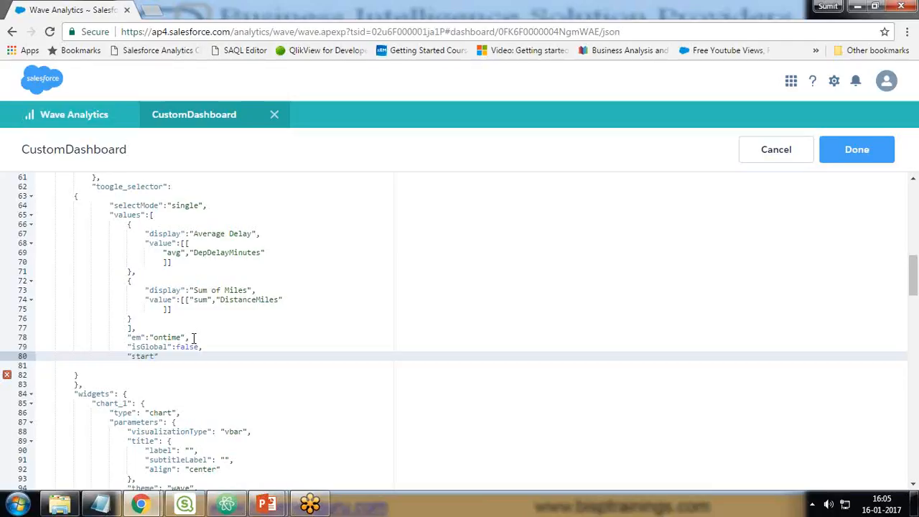
type("\":[")
key("Return")
key("Up")
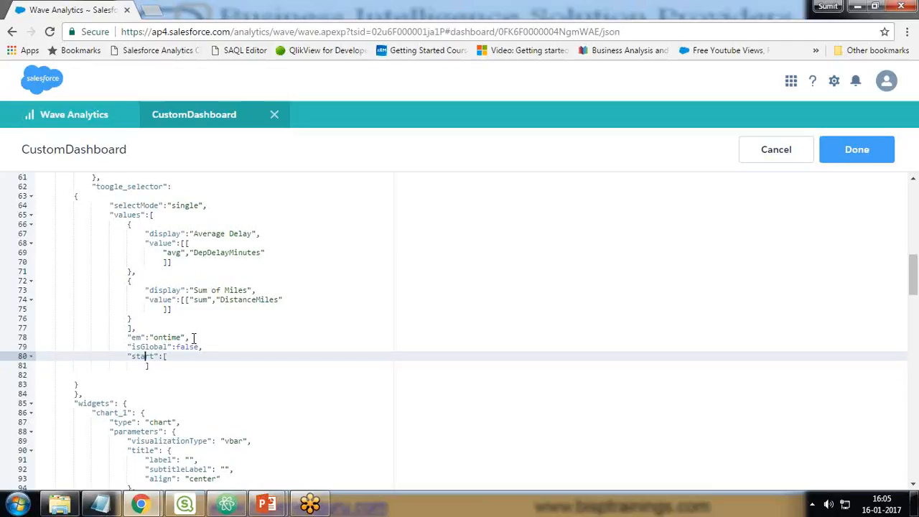
Step: Fill the "start" array with the values "avg","DepDelayMinutes"
key("End")
type("\"")
type("avg\",\"DepDepak")
key("BackSpace")
key("BackSpace")
key("BackSpace")
type("aly")
key("BackSpace")
key("BackSpace")
key("BackSpace")
type("lay")
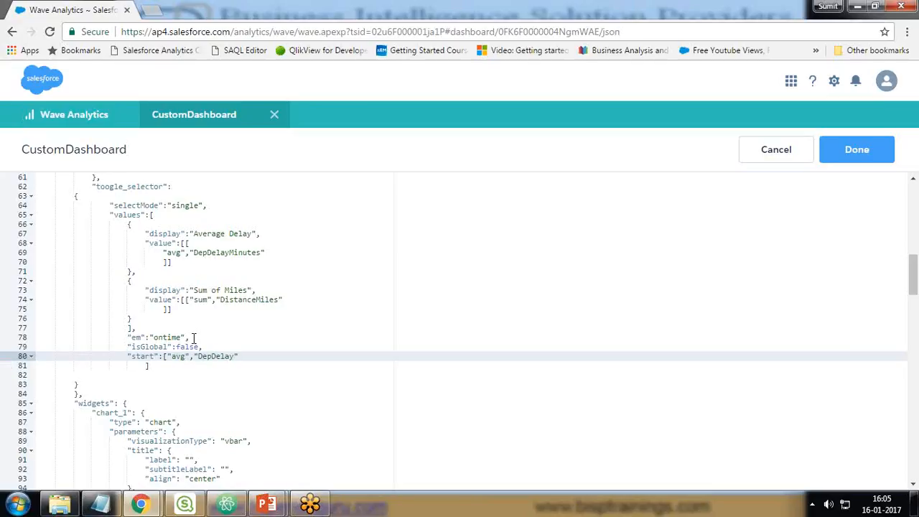
type("Minutes")
key("Down")
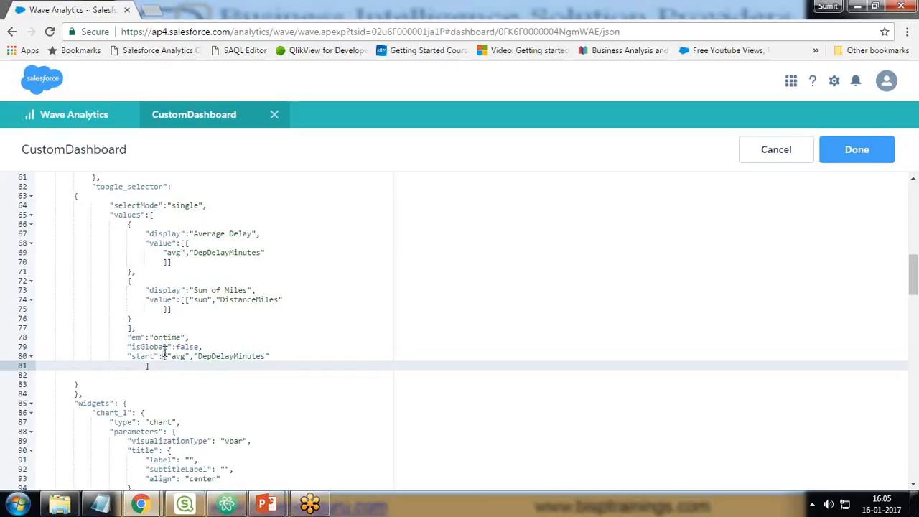
Step: Nest the "start" values in a second pair of square brackets and end the property with a comma
left_click(165, 356)
key("Return")
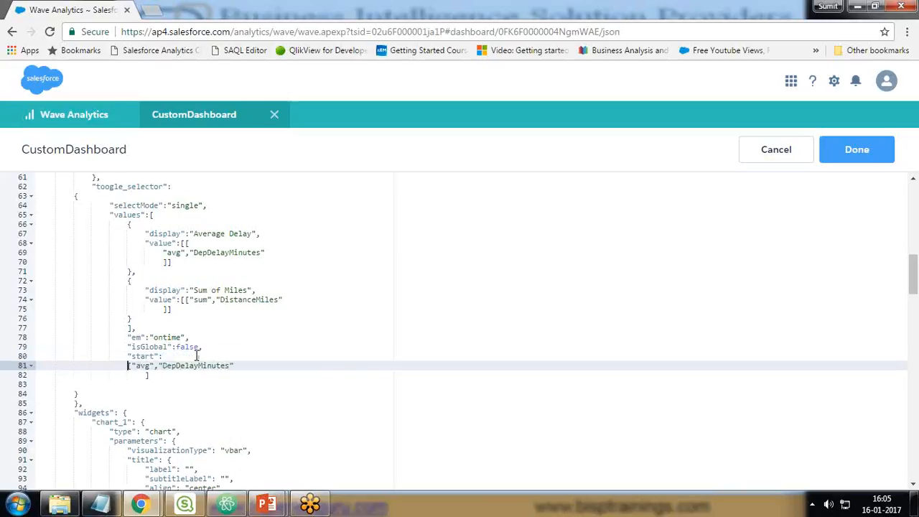
key("Up")
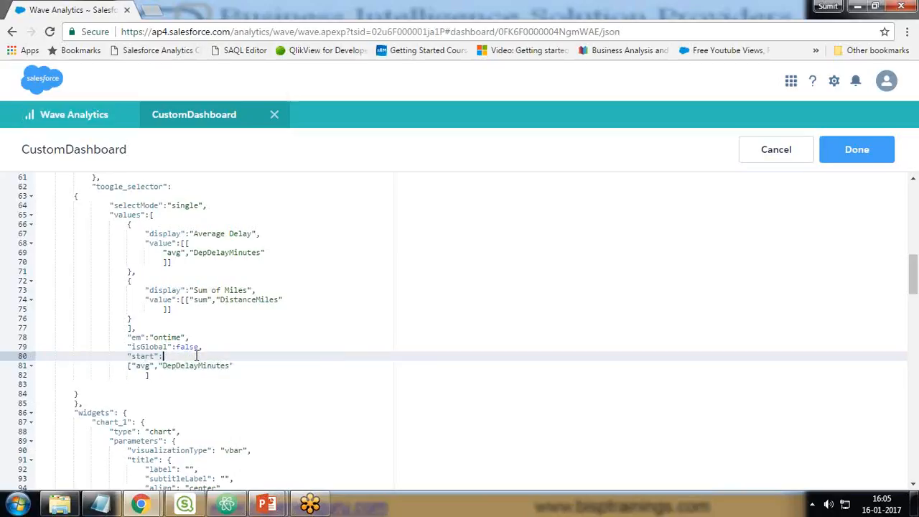
type("[")
key("Delete")
key("Down")
key("Down")
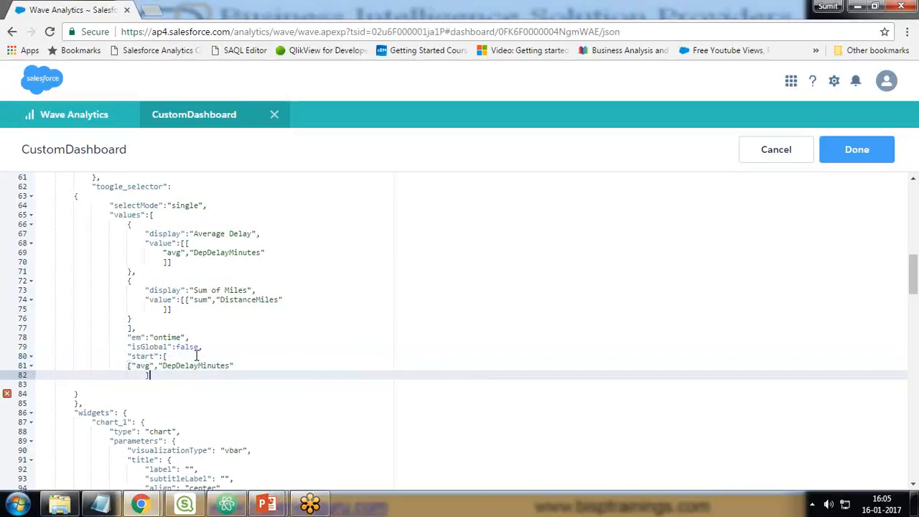
key("Return")
type("],")
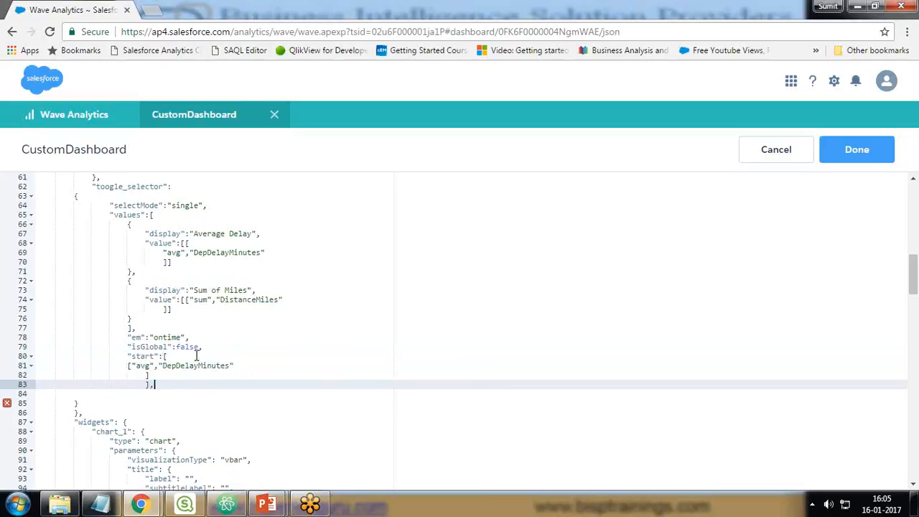
key("Return")
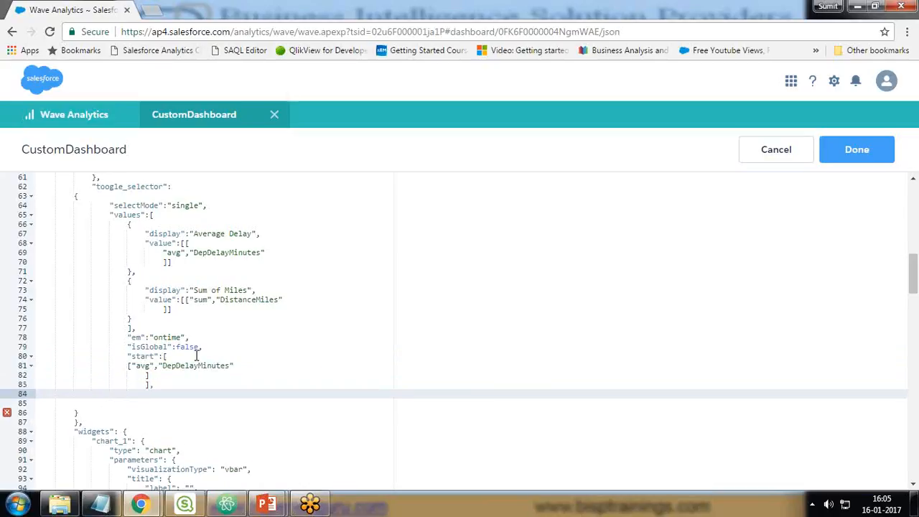
Step: Add "useGlobal":true, after the "start" array
type("\"useGlobal\":true")
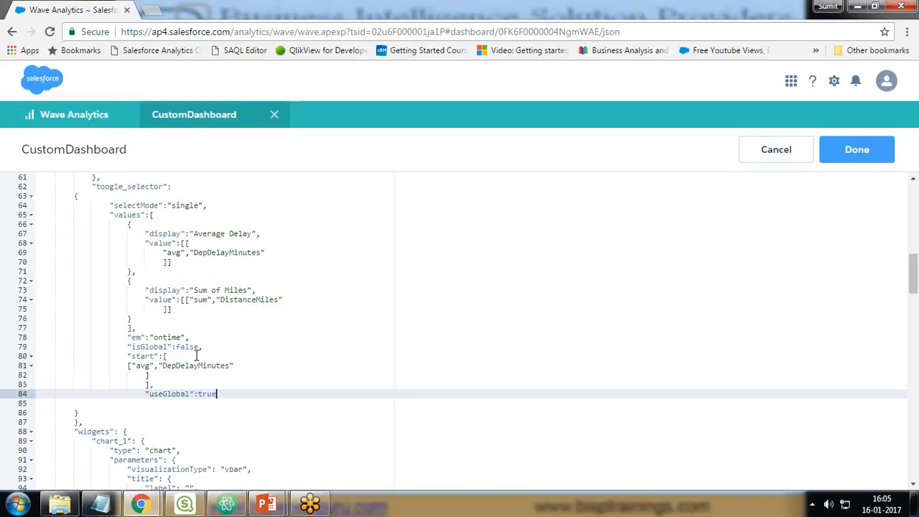
type(";,")
key("Return")
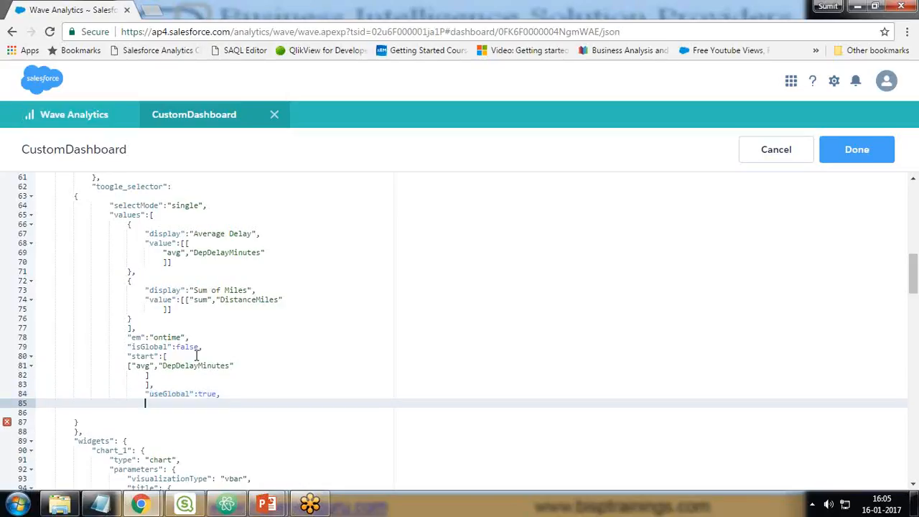
Step: Add a "type" property with the value "static" and the property "isFacet":false to the end of the selector step
type("\"type=\"stat")
key("BackSpace")
key("BackSpace")
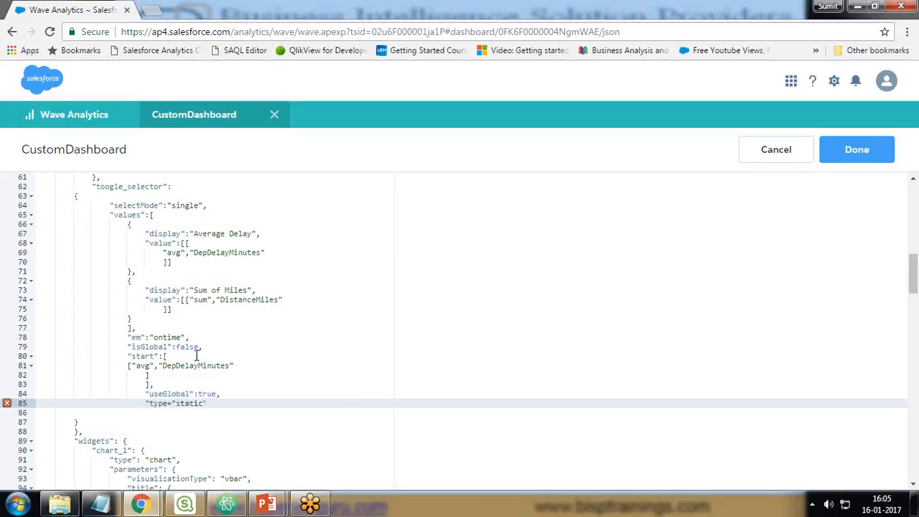
type("ic\",")
key("Return")
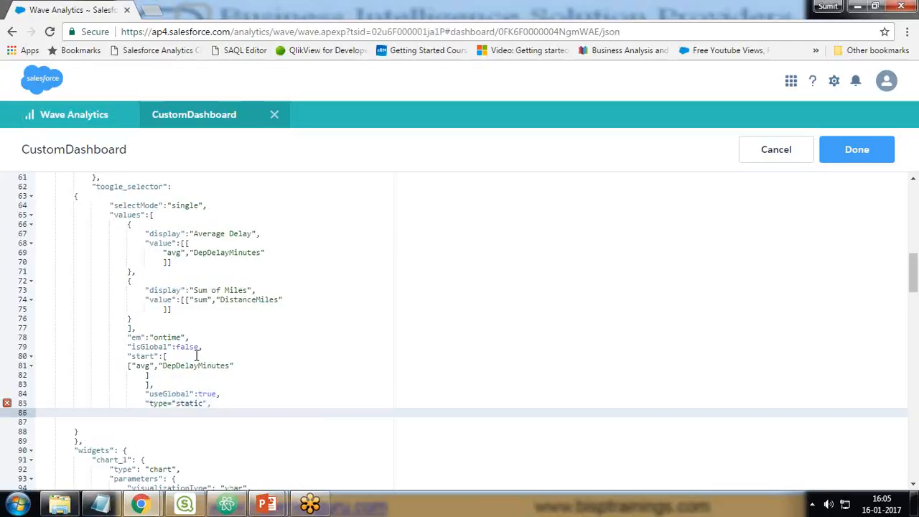
type("\"isFacet\":false")
left_click(158, 430)
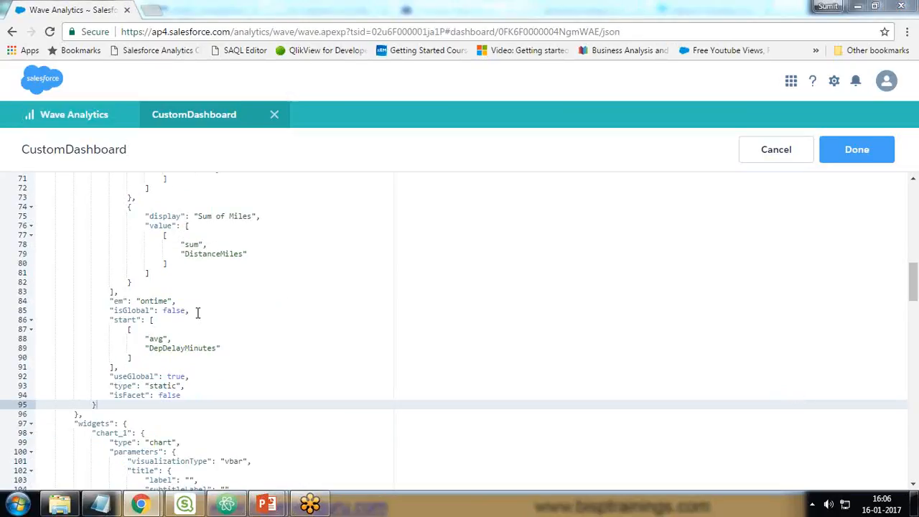
Step: Review the toggle_selector step's selectMode, the display names and measures of both values entries, and the start array
left_click(152, 283)
scroll(137, 276, "up", 3)
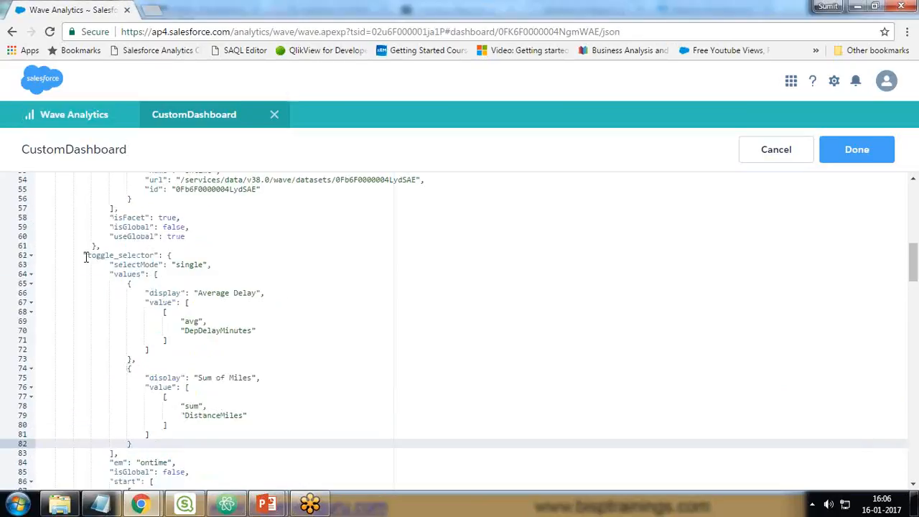
left_click_drag(86, 257, 230, 263)
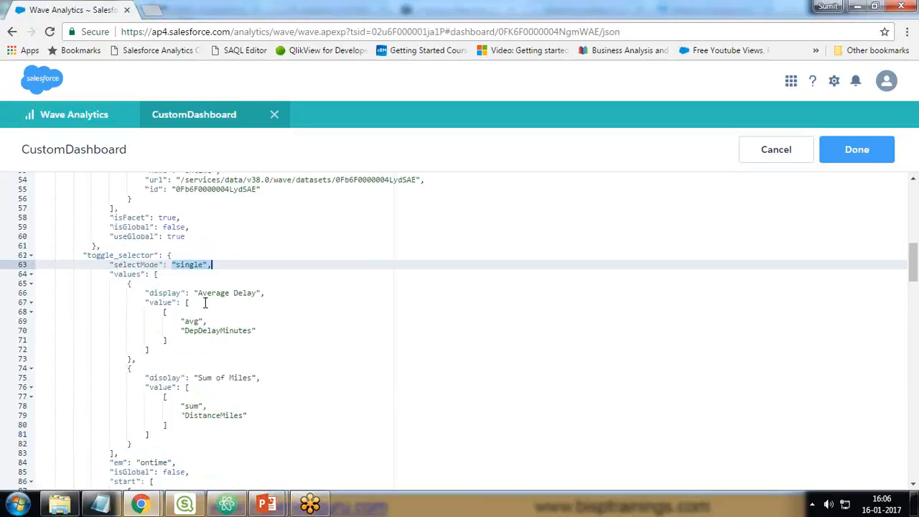
left_click_drag(194, 293, 255, 293)
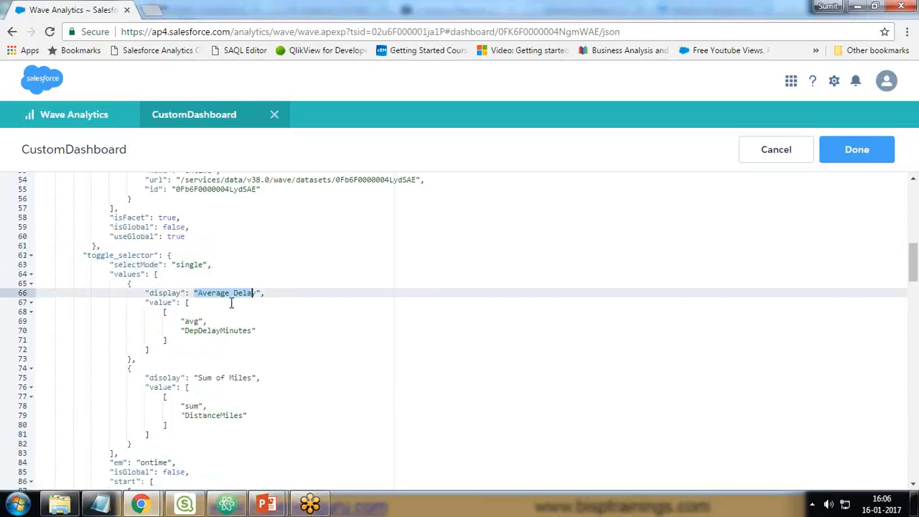
left_click_drag(184, 378, 252, 377)
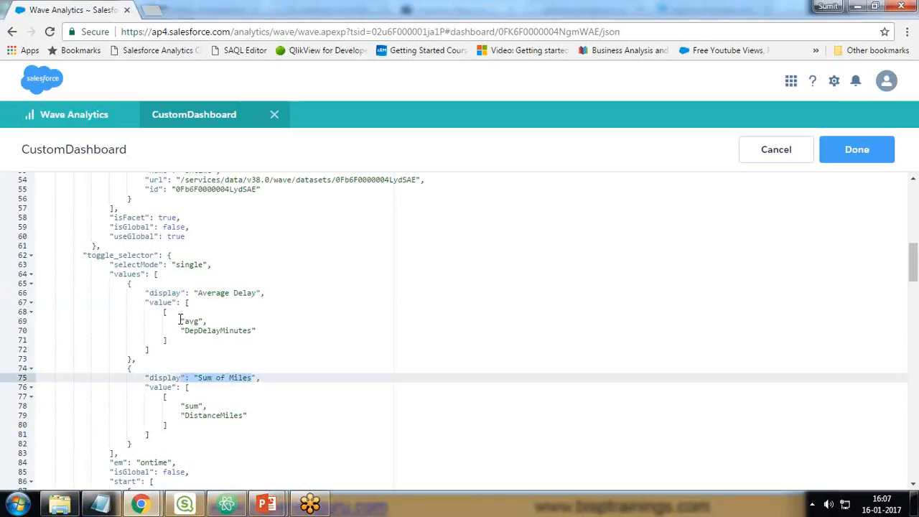
left_click_drag(181, 321, 258, 331)
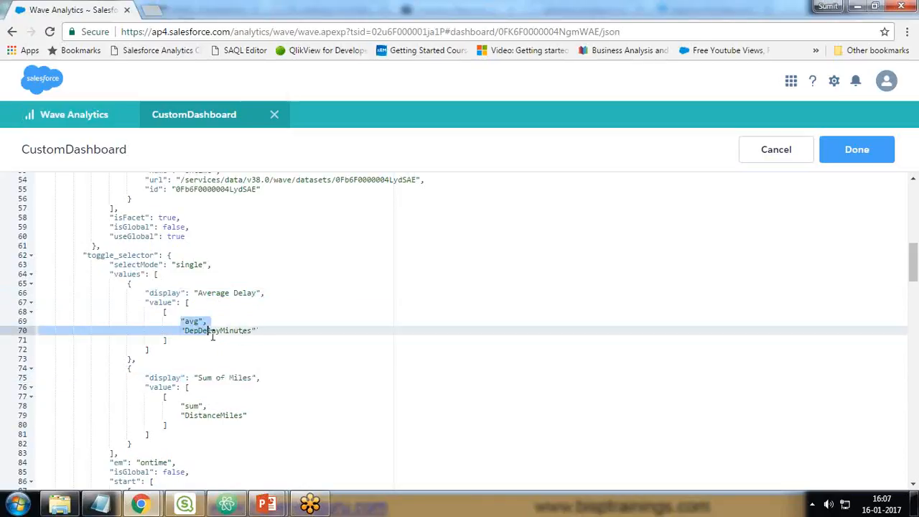
left_click(204, 378)
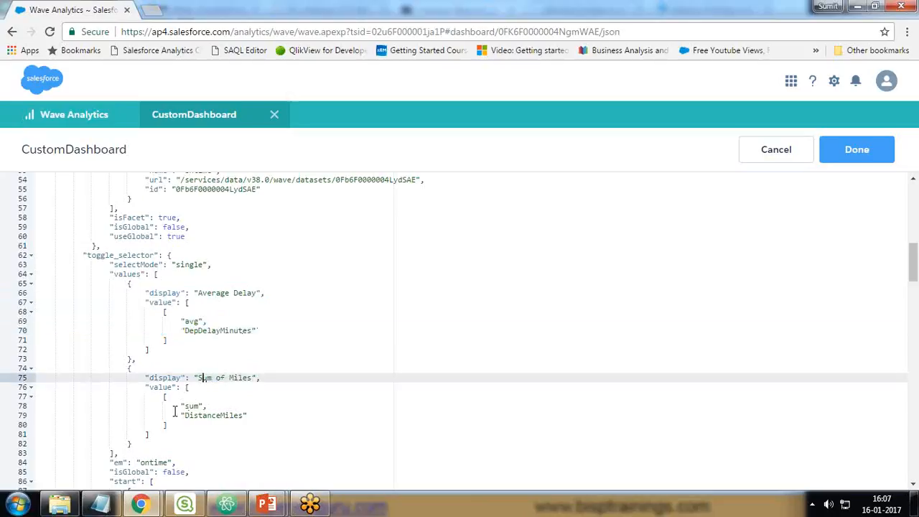
left_click_drag(176, 409, 261, 416)
scroll(261, 416, "down", 2)
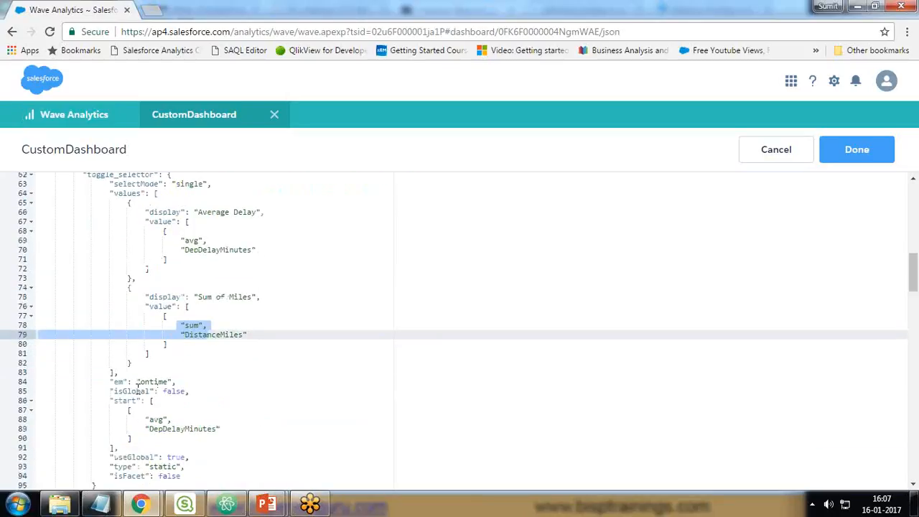
scroll(149, 419, "down", 1)
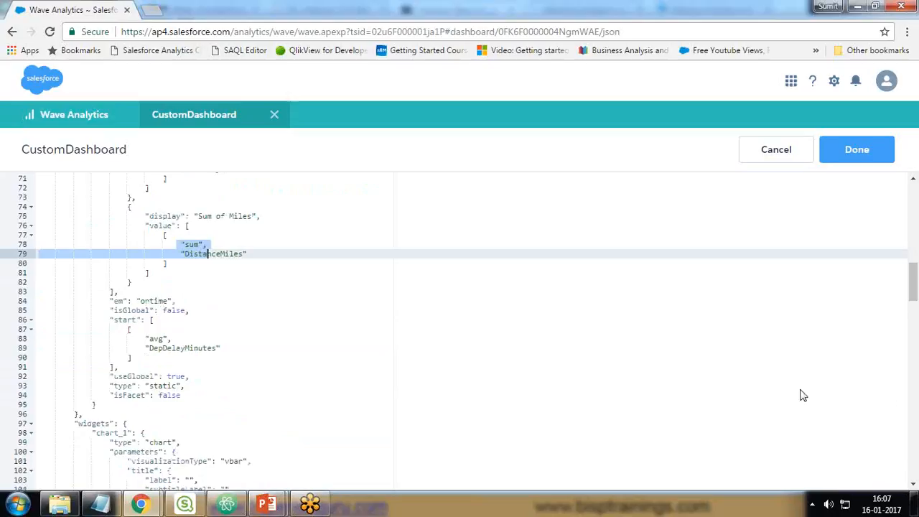
left_click(164, 329)
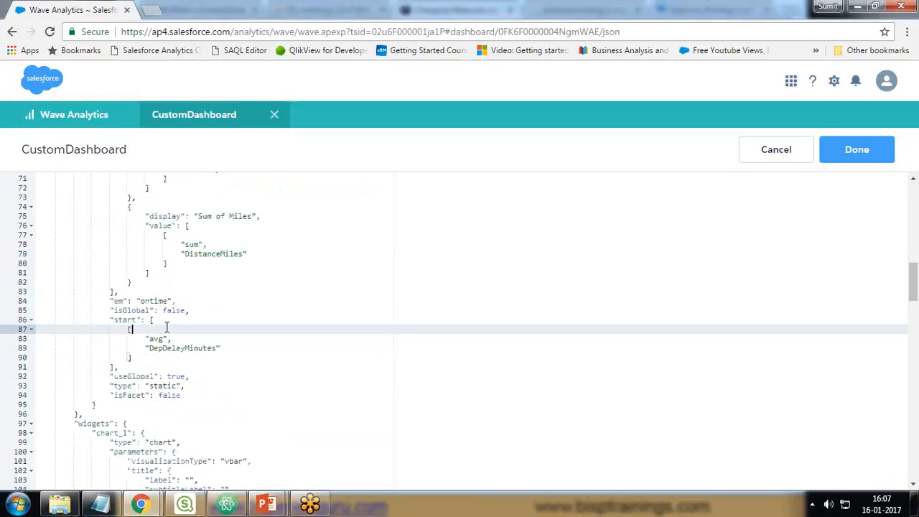
Step: Fold the chart_1 and chart_2 blocks in the widgets section of the JSON
scroll(165, 327, "up", 6)
scroll(166, 305, "down", 2)
left_click(84, 412)
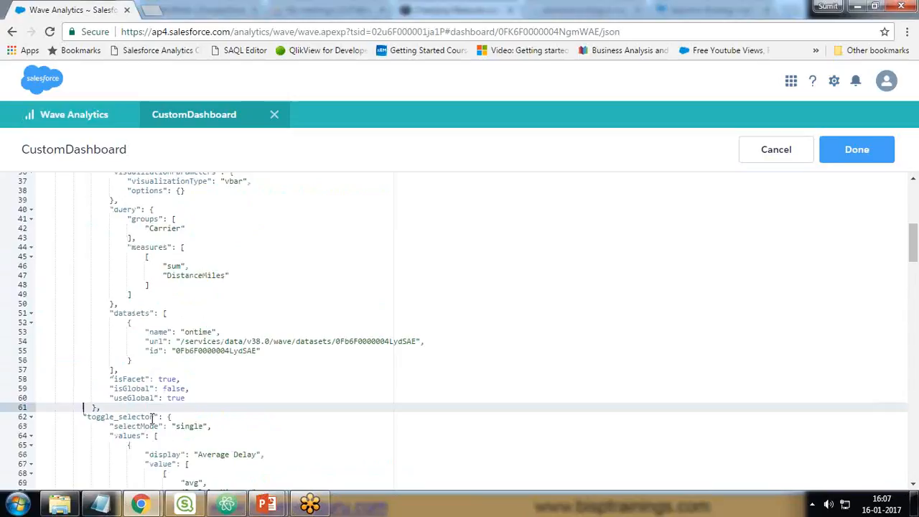
scroll(208, 330, "down", 7)
scroll(209, 330, "down", 3)
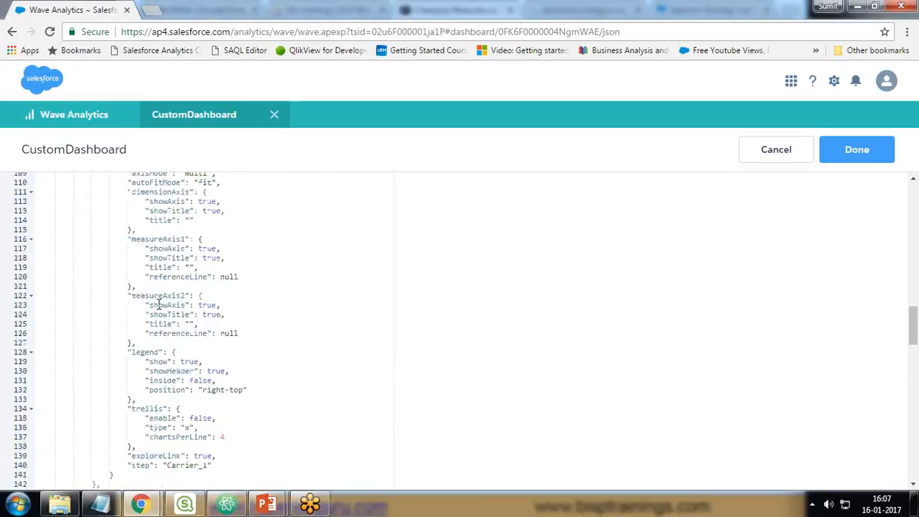
scroll(209, 330, "up", 3)
left_click(31, 271)
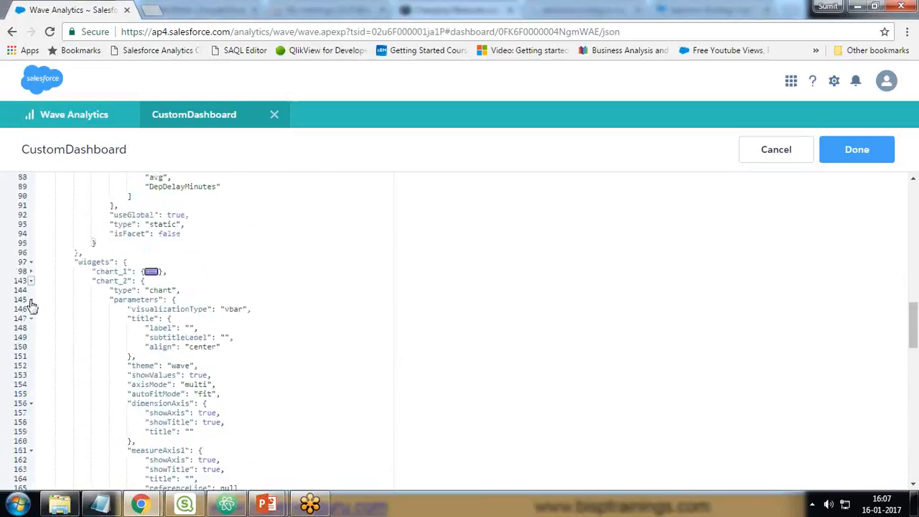
left_click(31, 281)
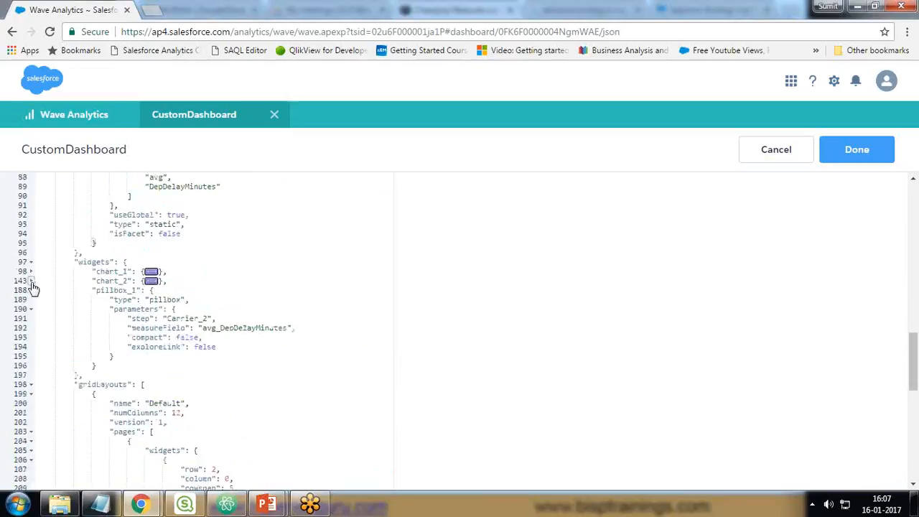
Step: Delete the "measureField" property from the pillbox_1 widget's parameters
double_click(148, 300)
left_click_drag(125, 327, 332, 327)
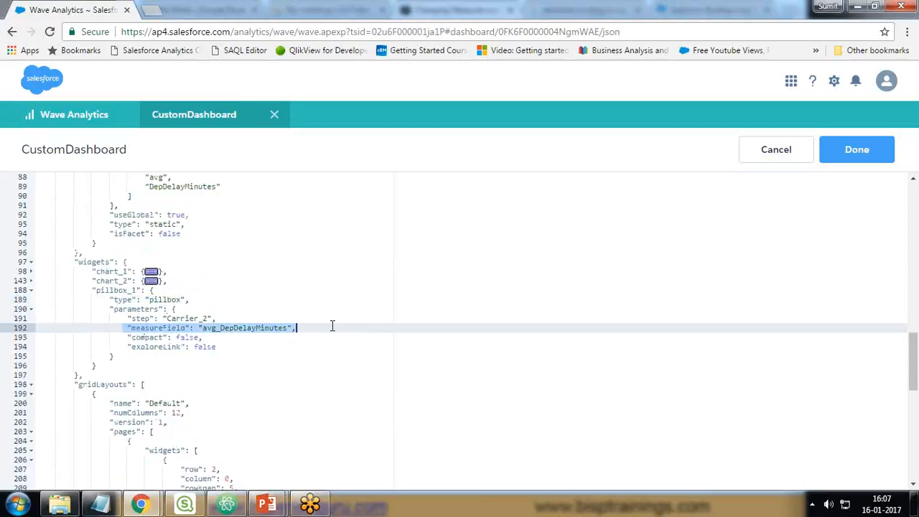
key("BackSpace")
Step: Set the pillbox_1 widget's "step" to "toggle_selector" and finish editing the dashboard JSON
key("Up")
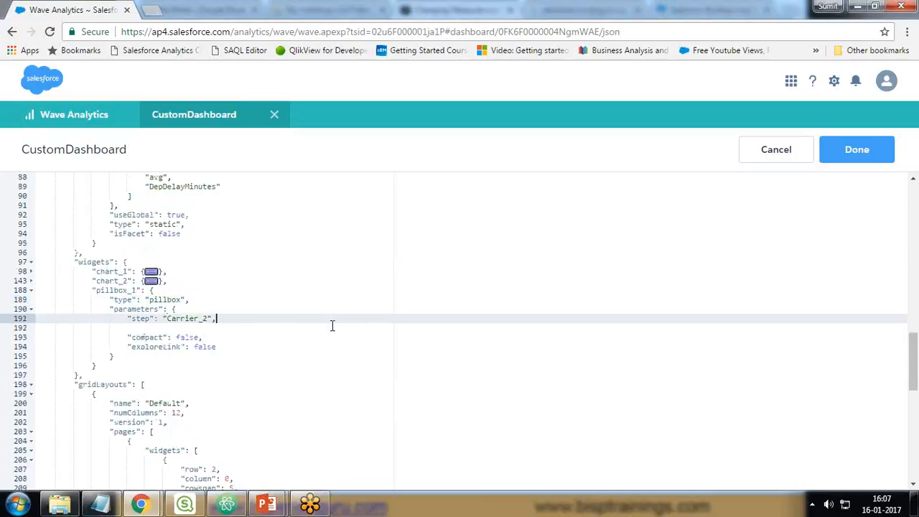
key("BackSpace")
key("BackSpace")
key("BackSpace")
key("BackSpace")
key("BackSpace")
key("BackSpace")
key("BackSpace")
key("BackSpace")
key("BackSpace")
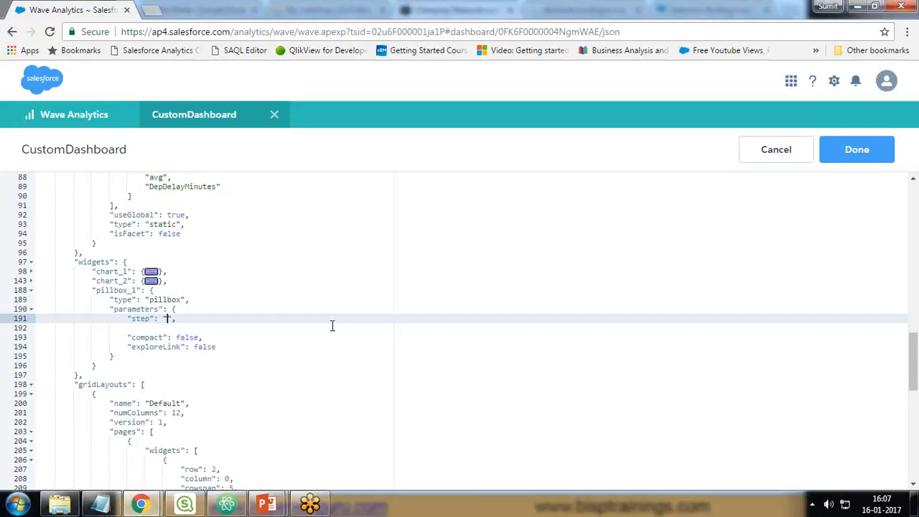
type("toggle_selector")
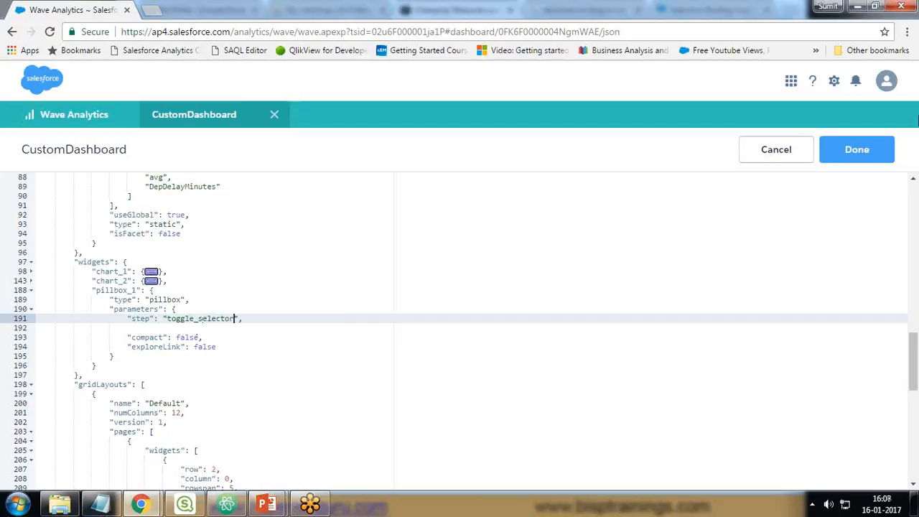
left_click(883, 140)
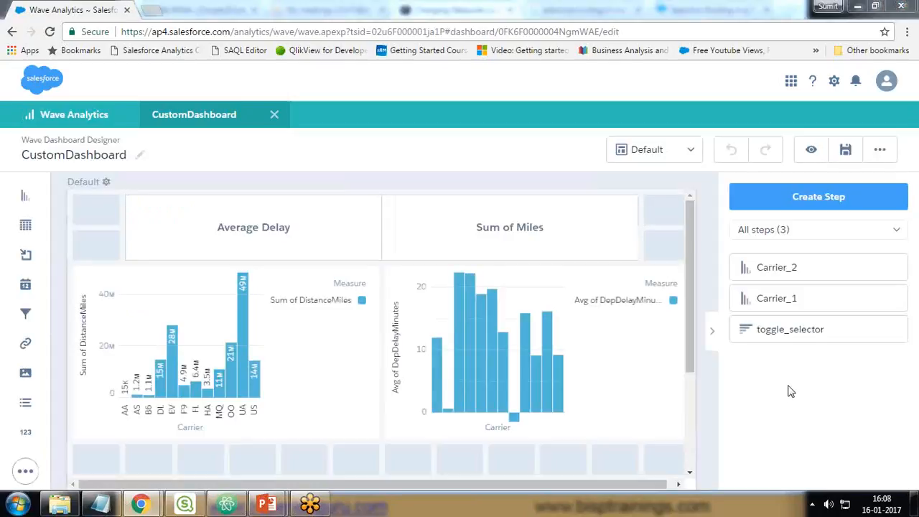
Step: Preview the dashboard and test the toggle by switching between Average Delay and Sum of Miles
left_click(255, 230)
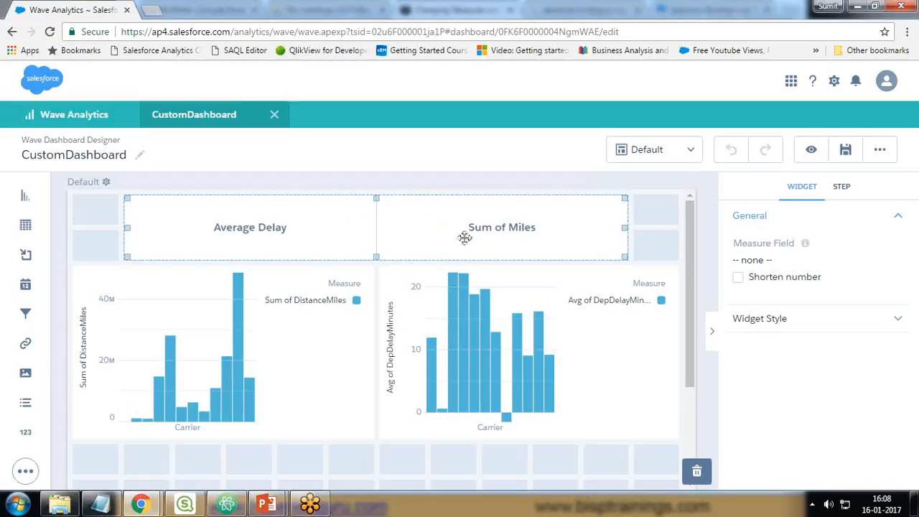
left_click(813, 150)
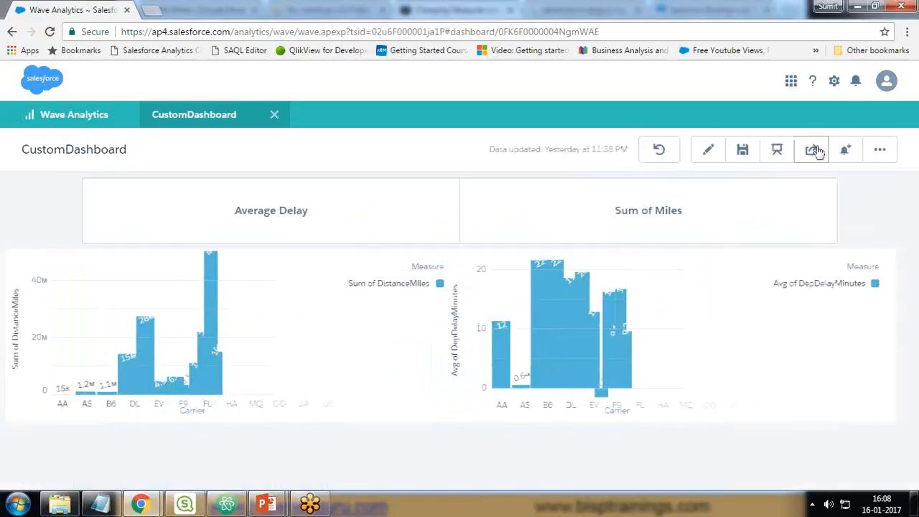
left_click(234, 221)
left_click(622, 214)
left_click(293, 213)
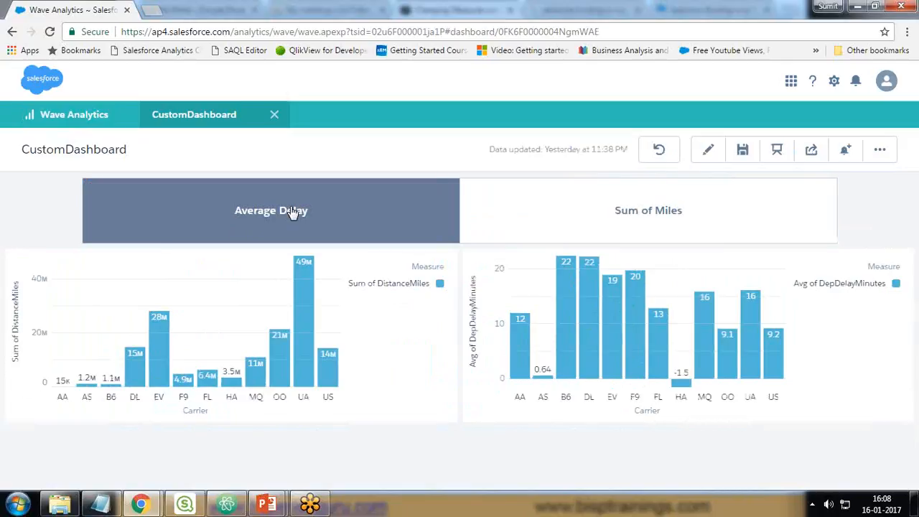
Step: Switch the previewed toggle back and forth between Sum of Miles and Average Delay, ending on Sum of Miles
left_click(538, 213)
left_click(260, 221)
left_click(586, 216)
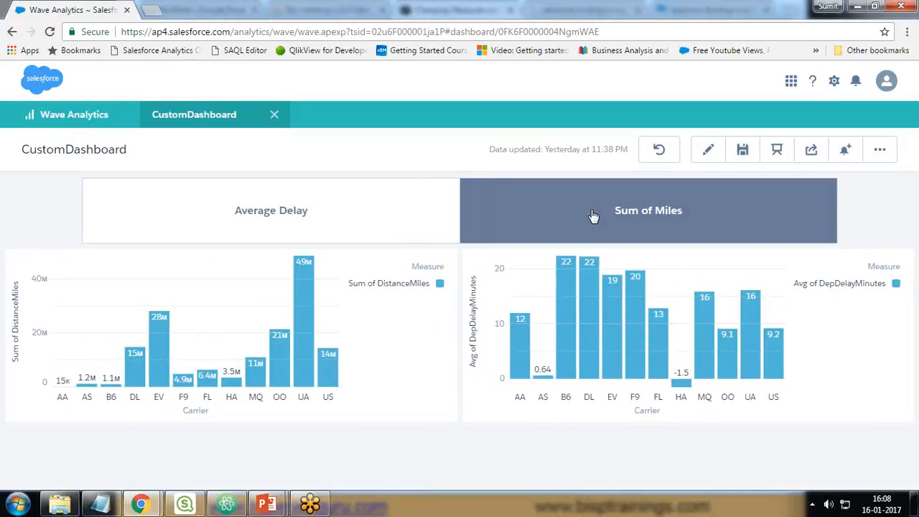
Step: Return to editing the dashboard and check the toggle_selector step's selection type options, keeping Single selection
left_click(708, 150)
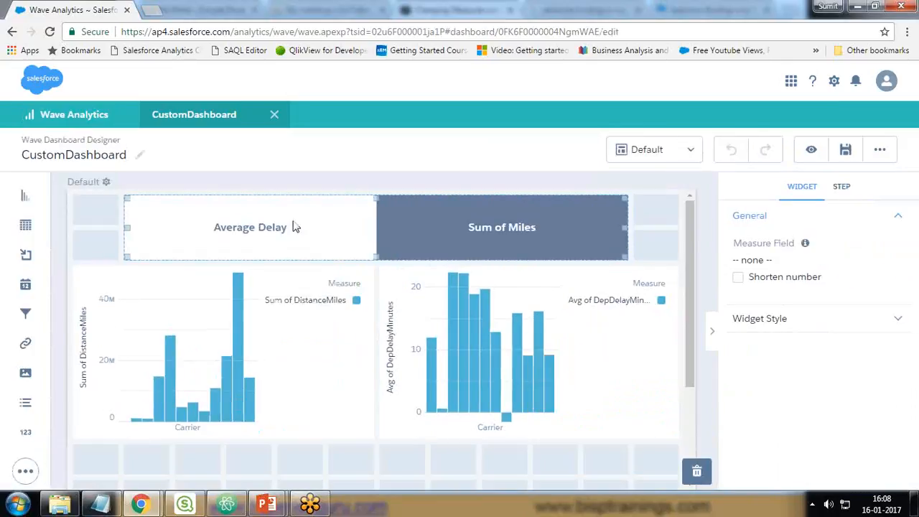
left_click(842, 187)
left_click(794, 192)
left_click(790, 323)
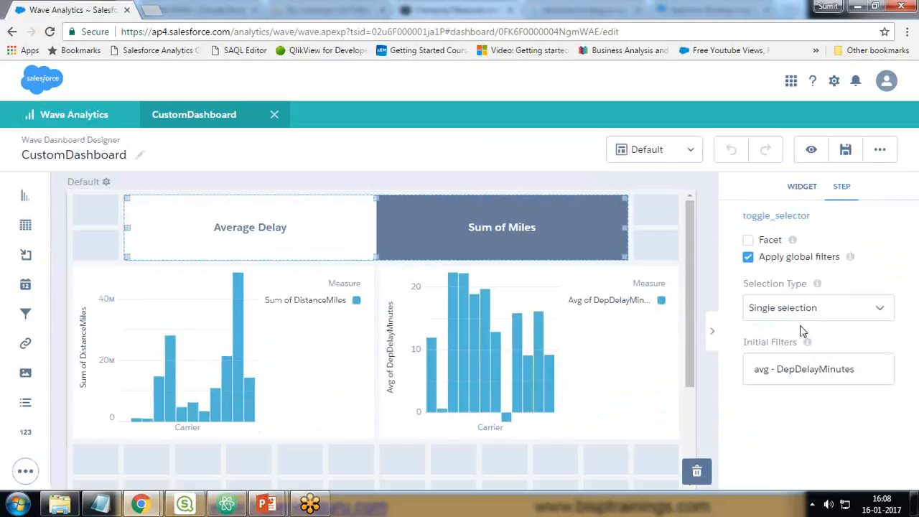
left_click(802, 310)
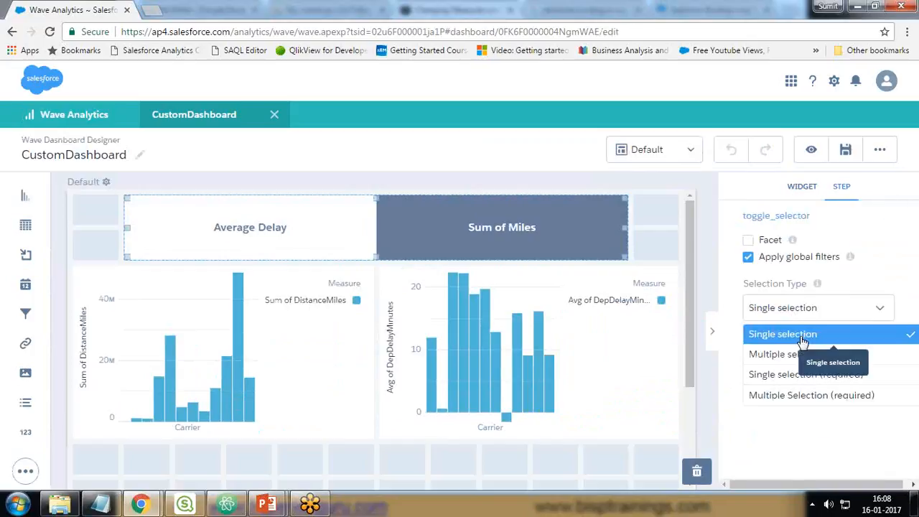
left_click(803, 340)
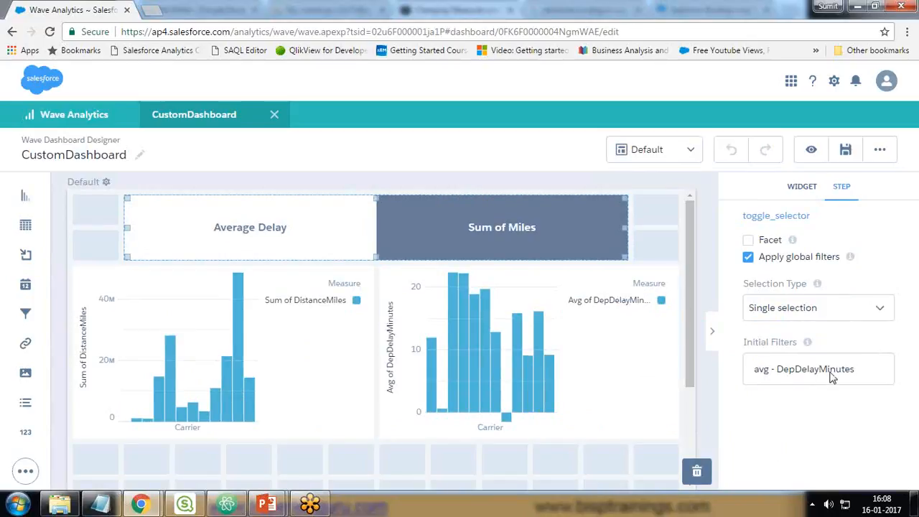
Step: Briefly check the dashboard JSON and show the step settings of the average departure delay chart
key("ctrl+e")
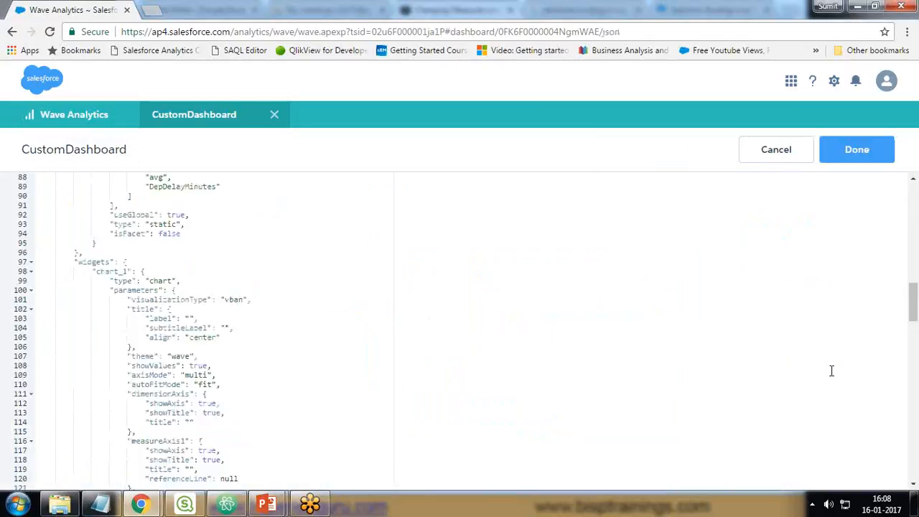
left_click(862, 157)
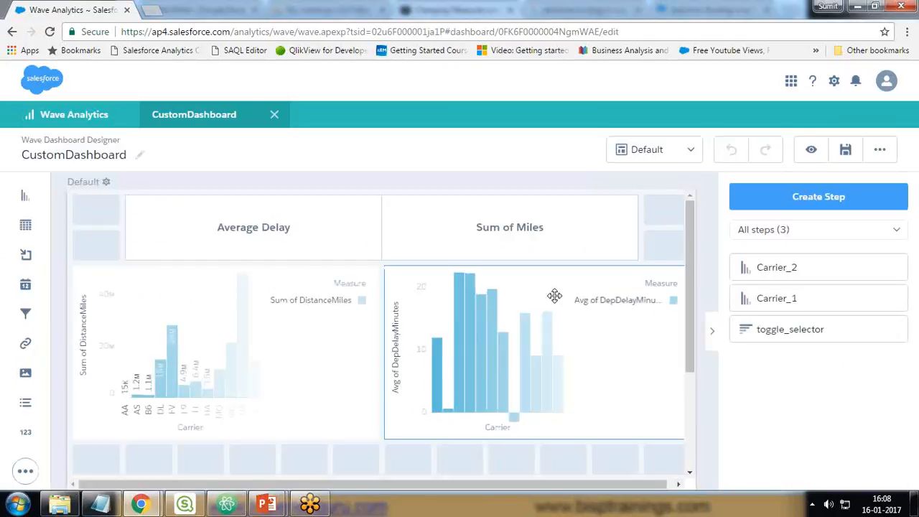
left_click(495, 336)
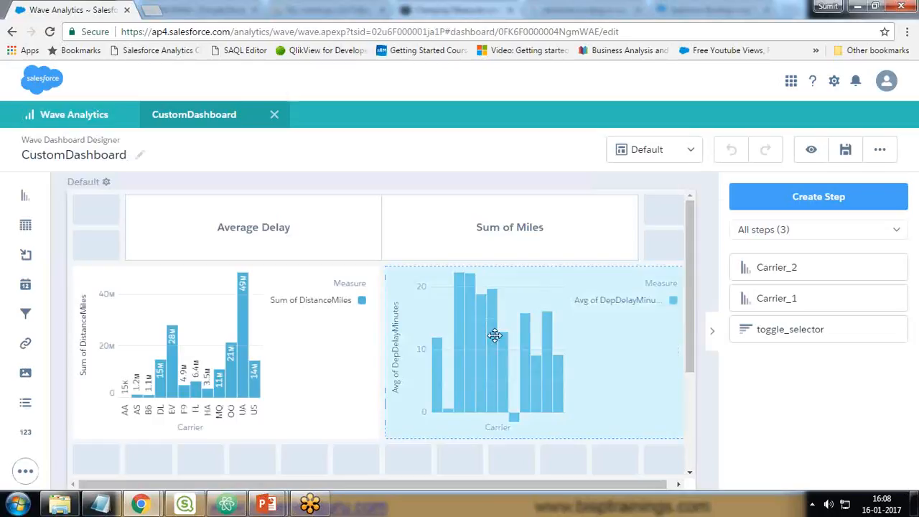
left_click(843, 188)
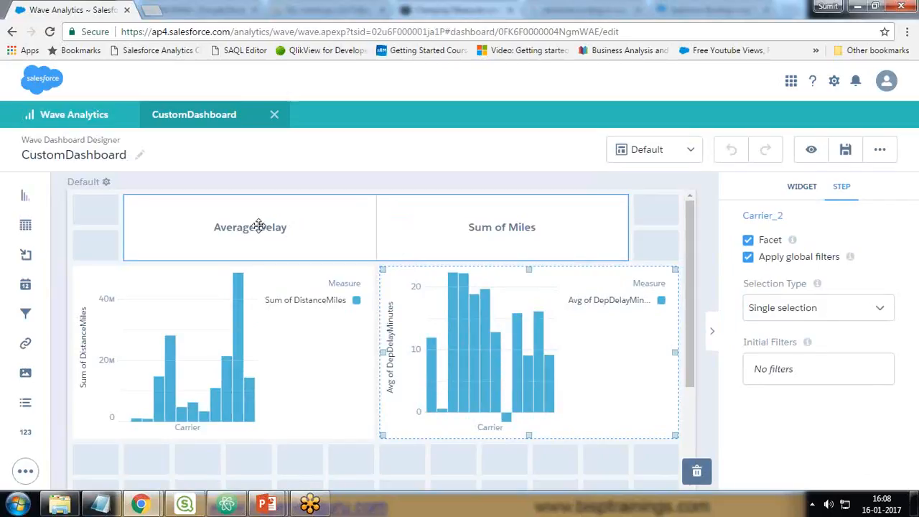
Step: Preview the dashboard and test its effect on both charts by selecting Average Delay and Sum of Miles
left_click(811, 149)
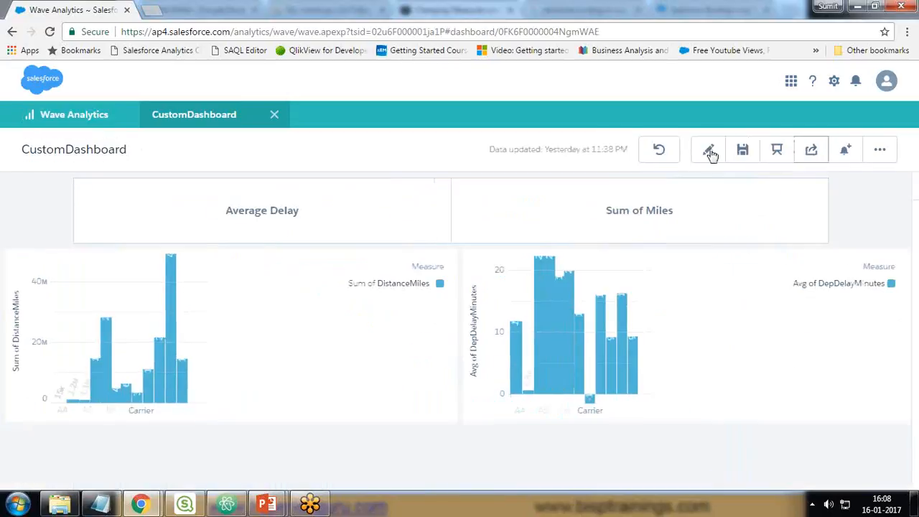
left_click(245, 223)
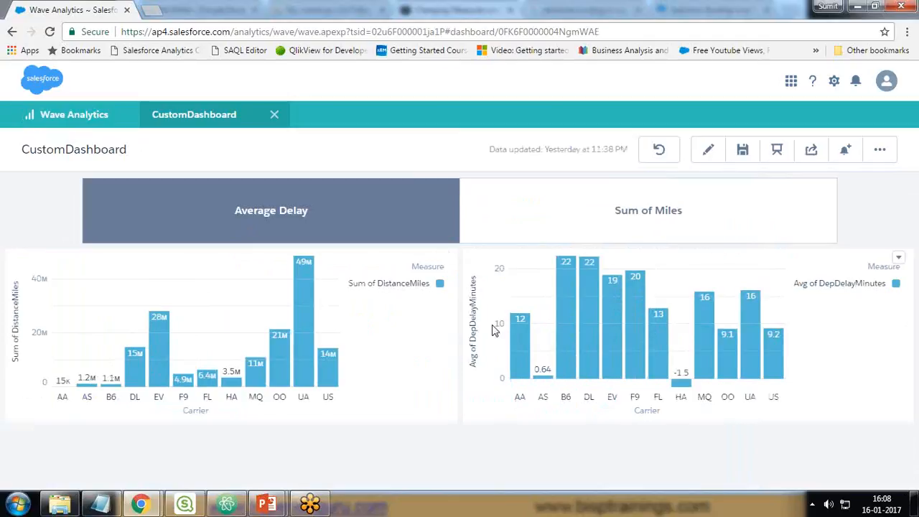
left_click(632, 212)
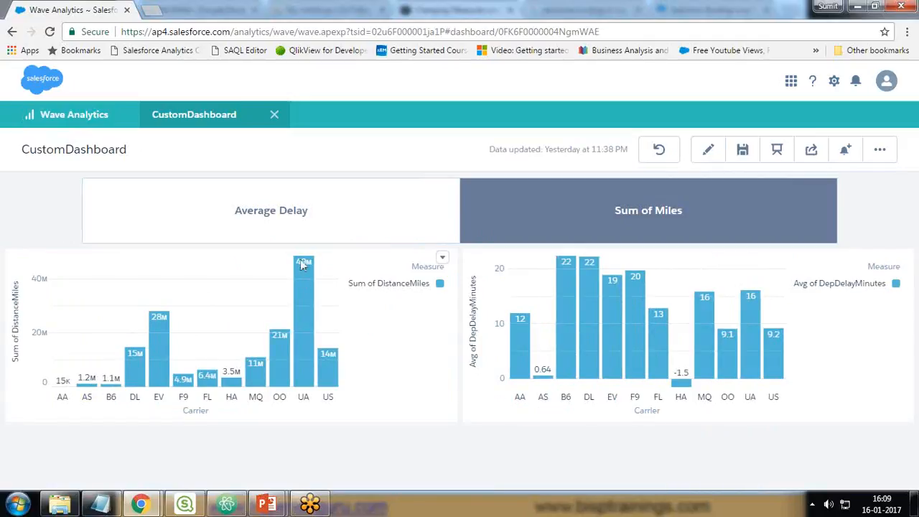
Step: Go back to editing the dashboard and inspect the Carrier_2 step settings of the average departure delay chart
left_click(708, 149)
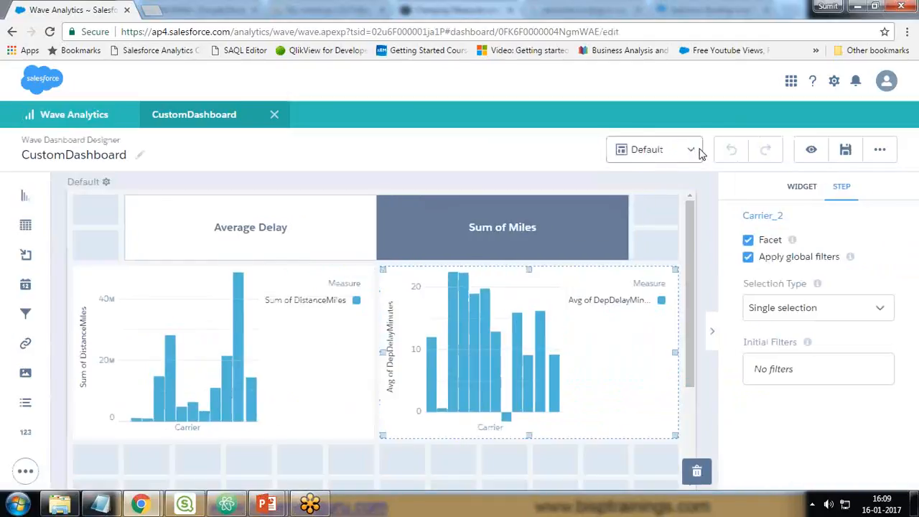
left_click(311, 467)
left_click(611, 329)
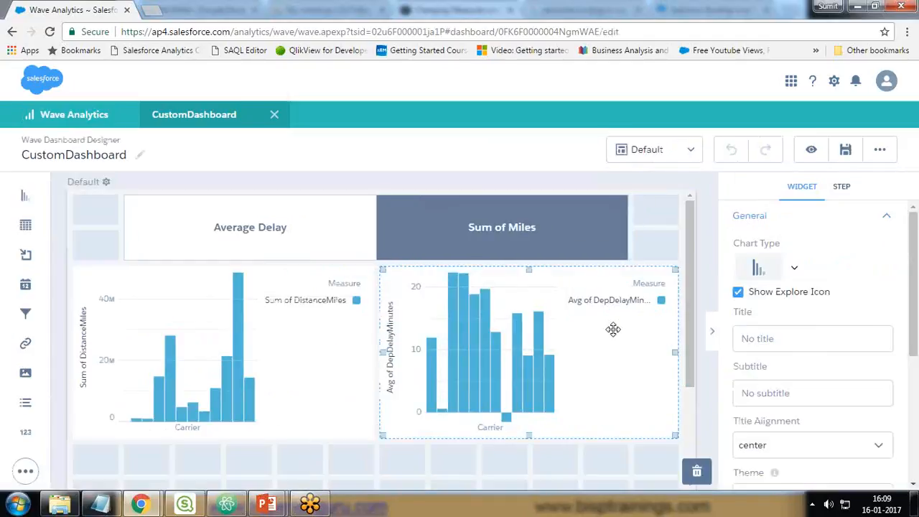
left_click(842, 186)
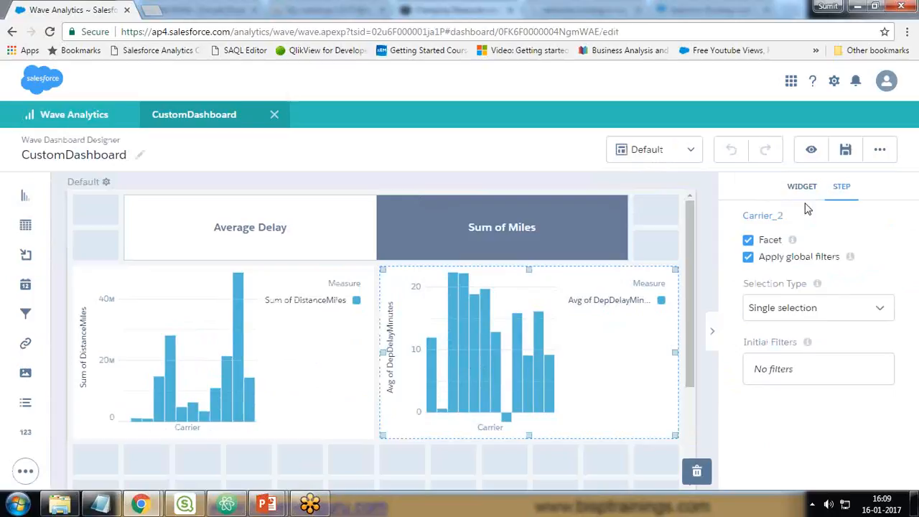
Step: In the dashboard JSON, replace the Carrier_2 step's "measures" array with "{{selection(toggle_selector)}}" and finish editing
left_click(322, 470)
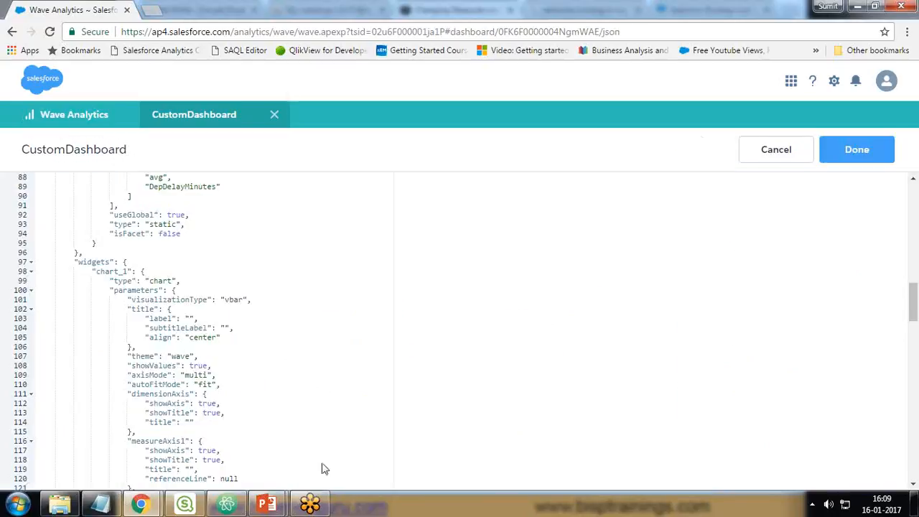
scroll(96, 308, "up", 10)
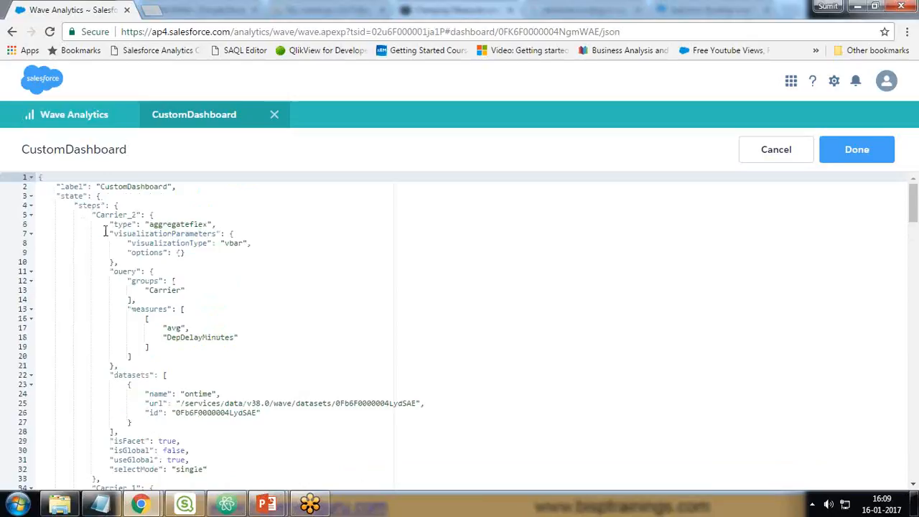
left_click_drag(80, 204, 89, 205)
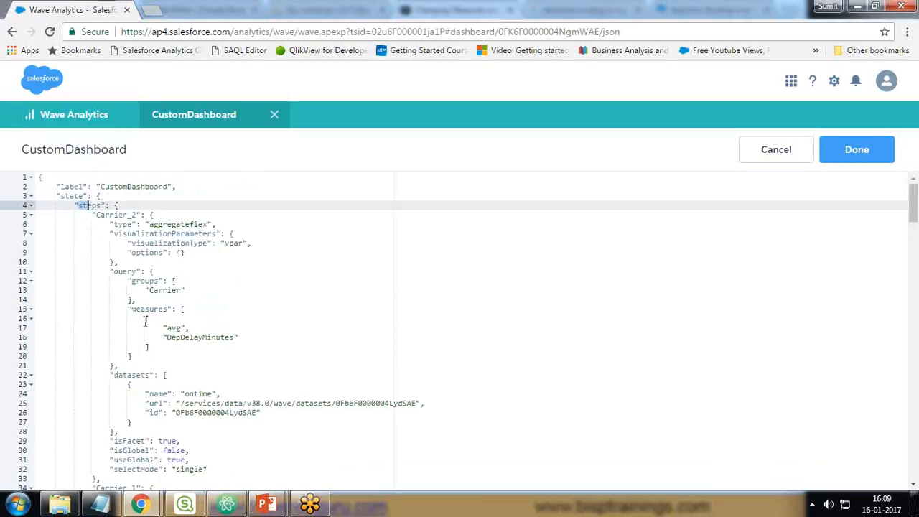
left_click_drag(181, 309, 188, 349)
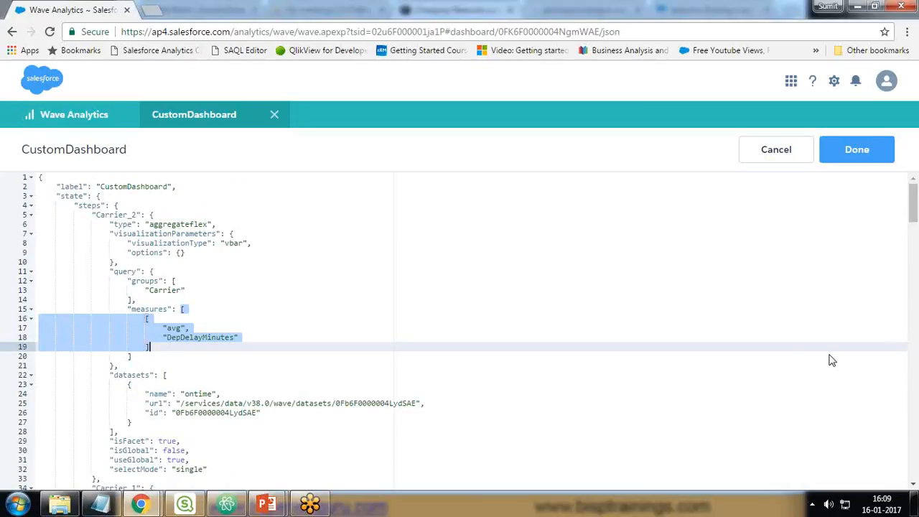
type("\"{{selection(toggle_selector)}}\"")
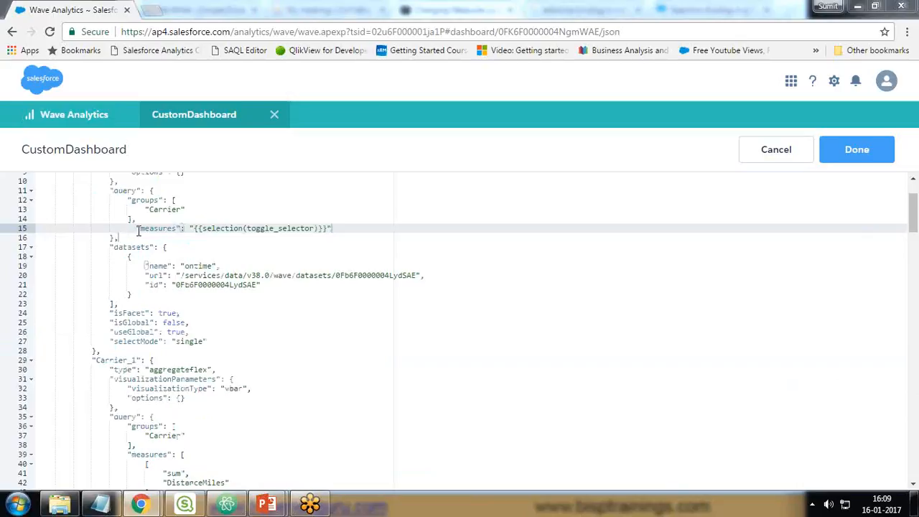
left_click_drag(139, 230, 275, 228)
scroll(258, 259, "up", 2)
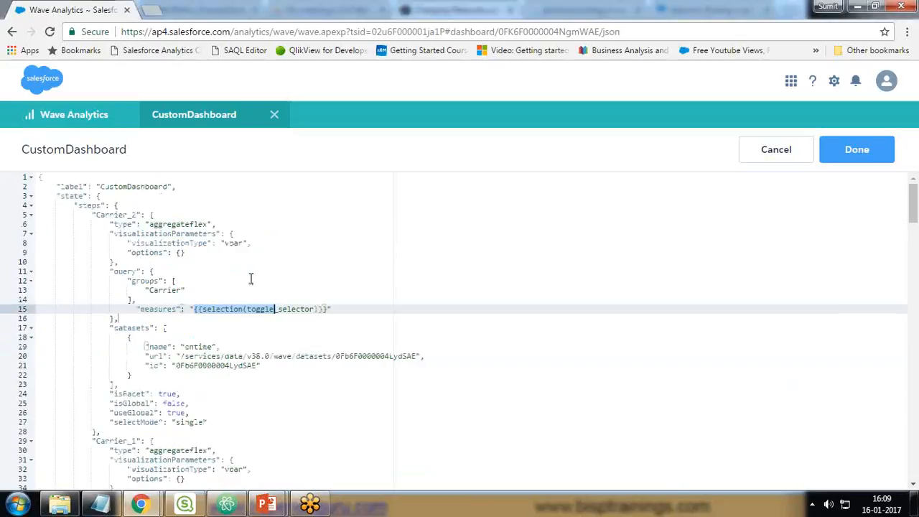
left_click_drag(92, 215, 143, 215)
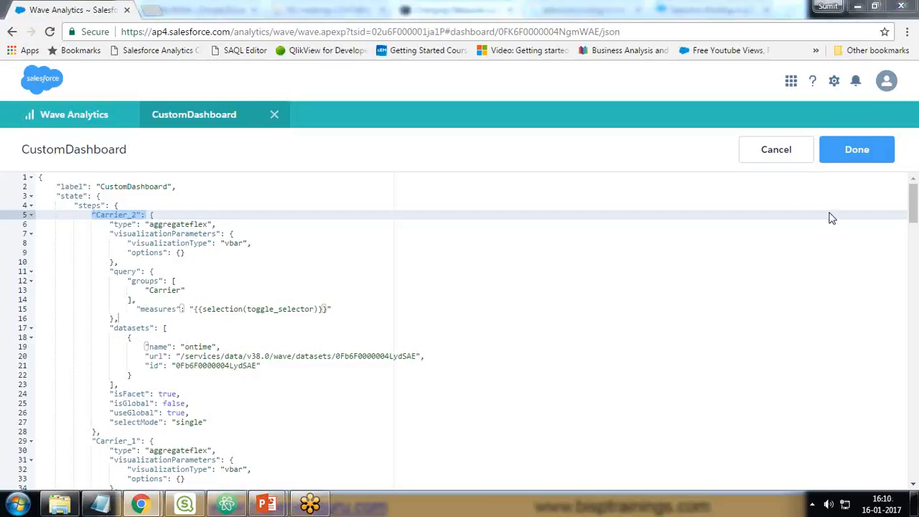
left_click(855, 156)
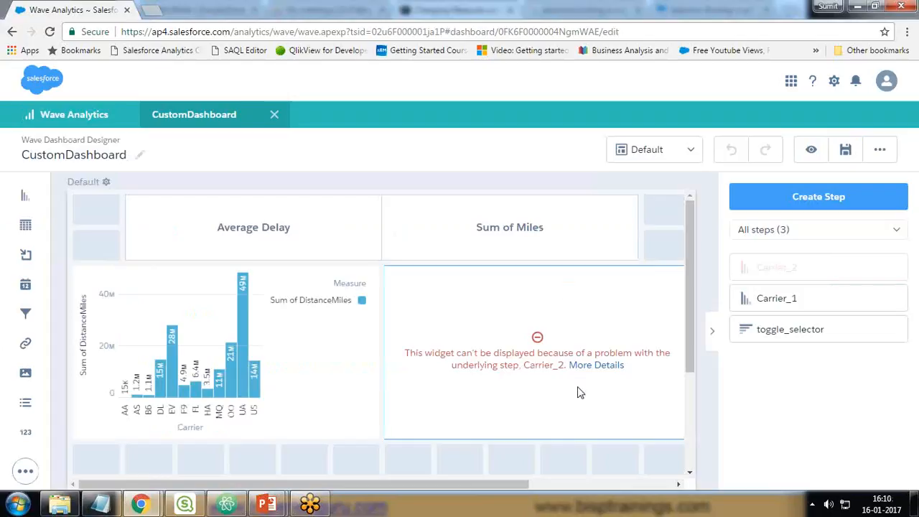
Step: Read the problem details of the Carrier_2 chart widget and check the dashboard in preview
left_click(583, 368)
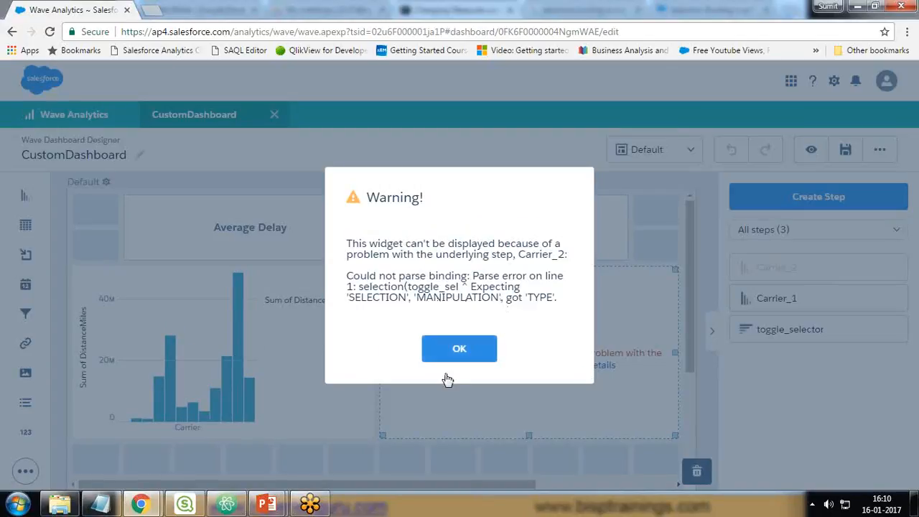
left_click(458, 350)
left_click(811, 151)
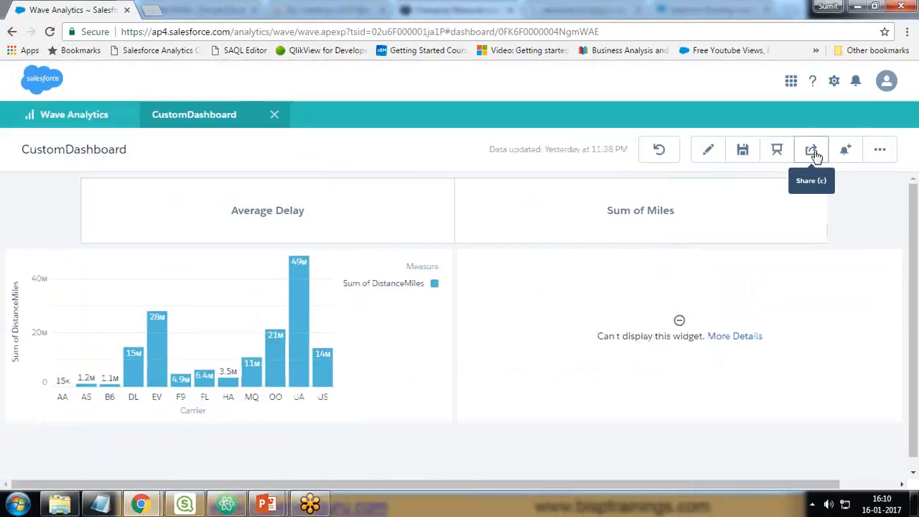
left_click(712, 154)
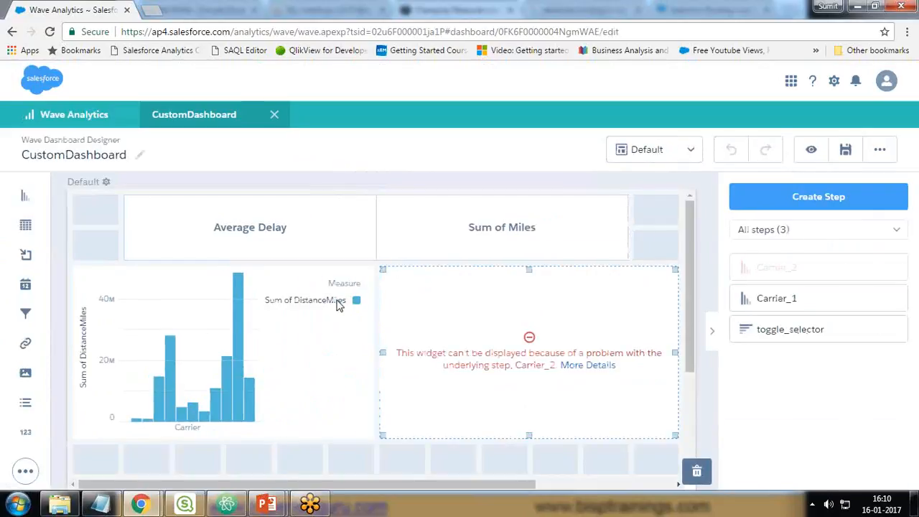
Step: In the dashboard JSON, add "em":"ontime" after the Carrier_2 step's datasets block and finish editing
key("ctrl+e")
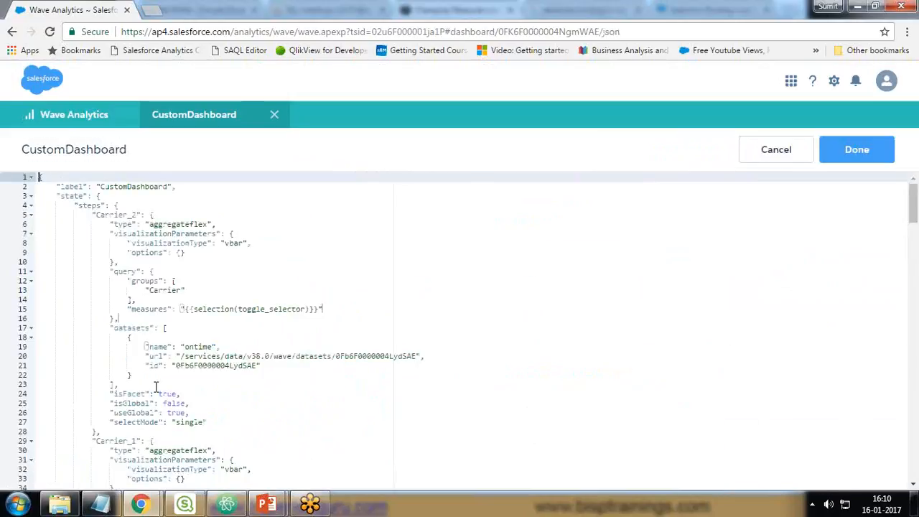
left_click(133, 381)
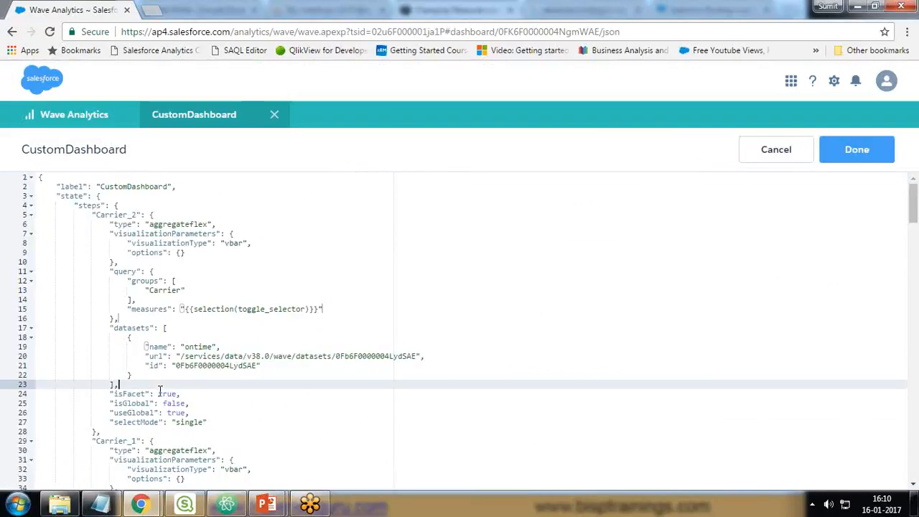
key("Return")
type("\"em\":\"ontime\",")
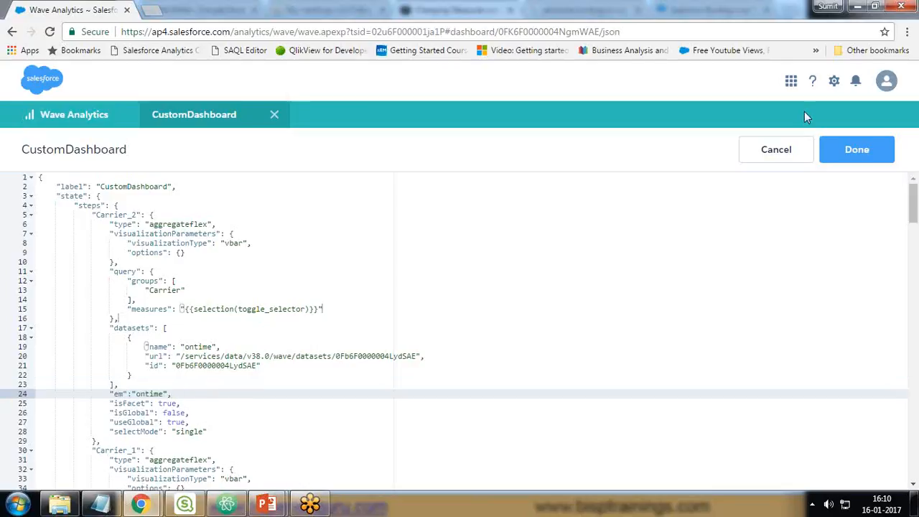
left_click(846, 155)
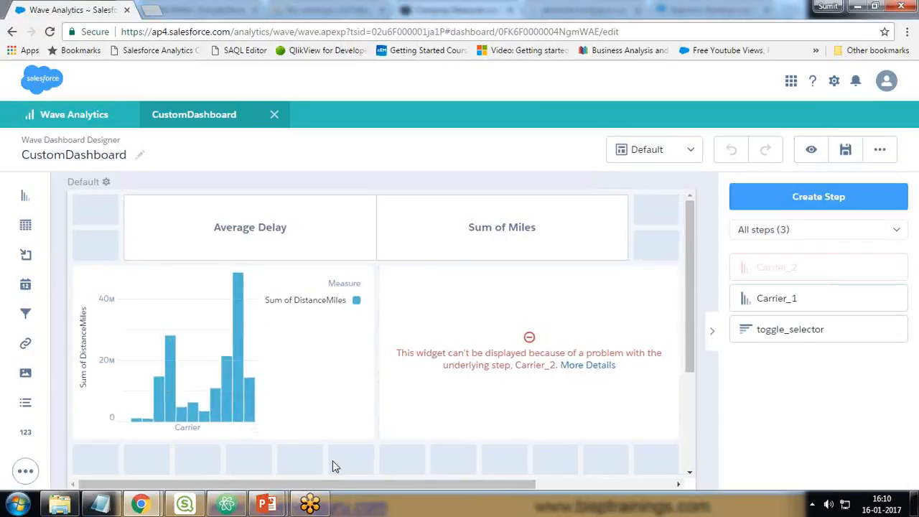
Step: In the dashboard JSON, change the Carrier_2 step's "type" to "aggregate" and finish editing
key("ctrl+e")
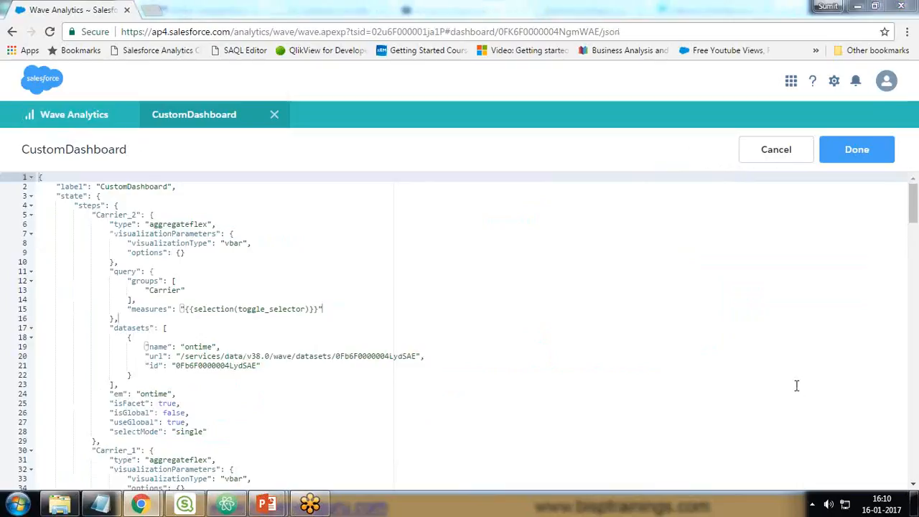
left_click_drag(191, 224, 203, 222)
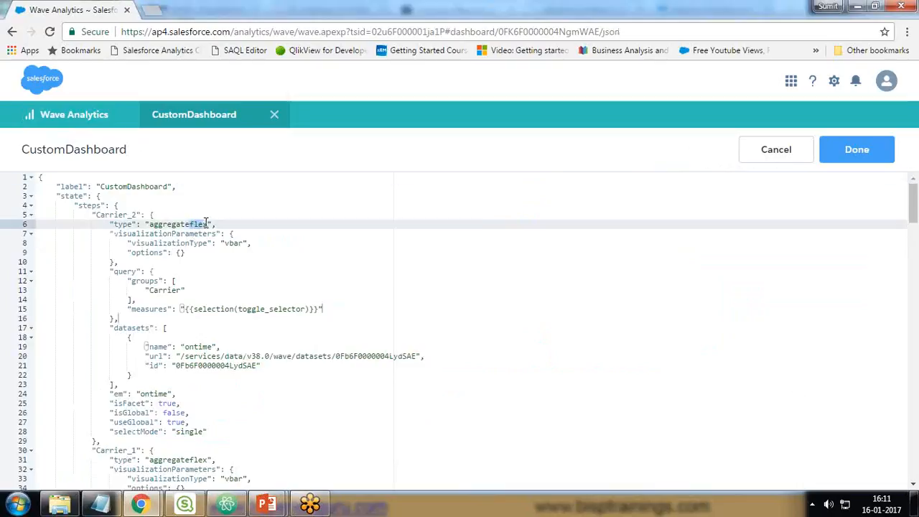
key("BackSpace")
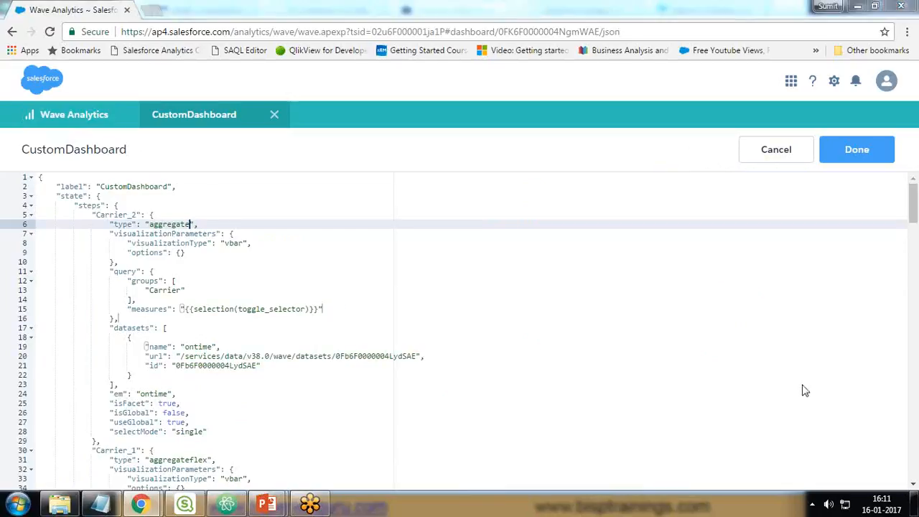
left_click(844, 156)
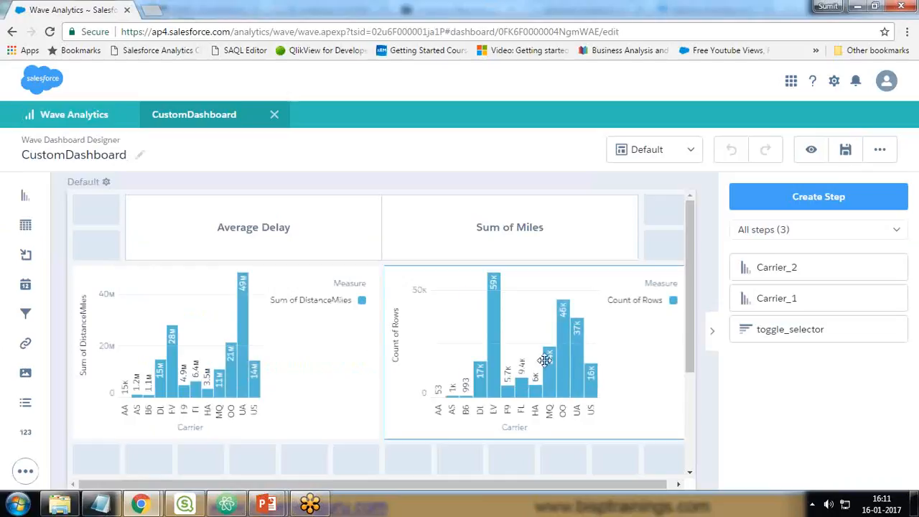
left_click(400, 356)
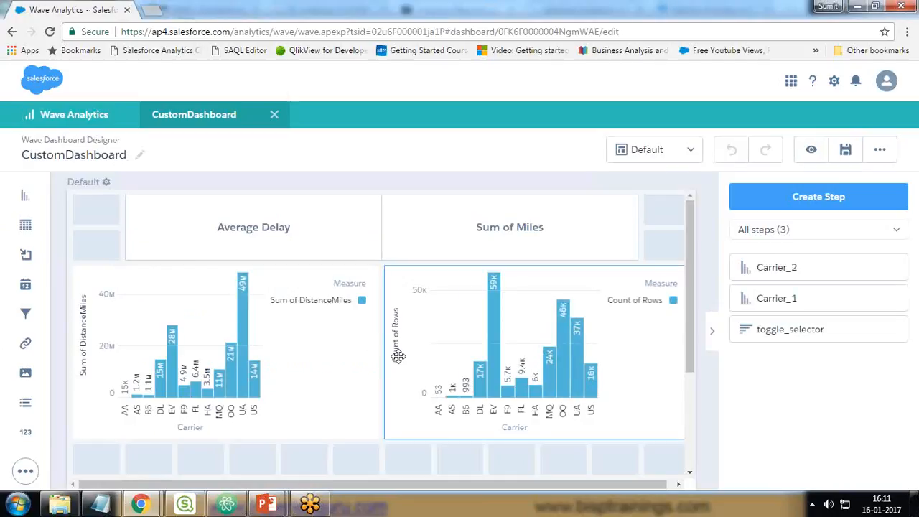
Step: Preview the dashboard and test the toggle with Average Delay, followed by Sum of Miles
left_click(811, 151)
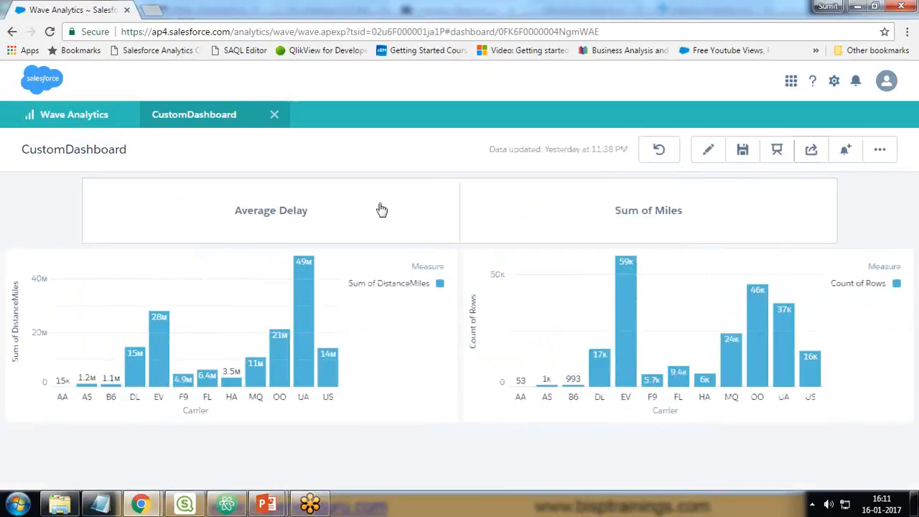
left_click(259, 212)
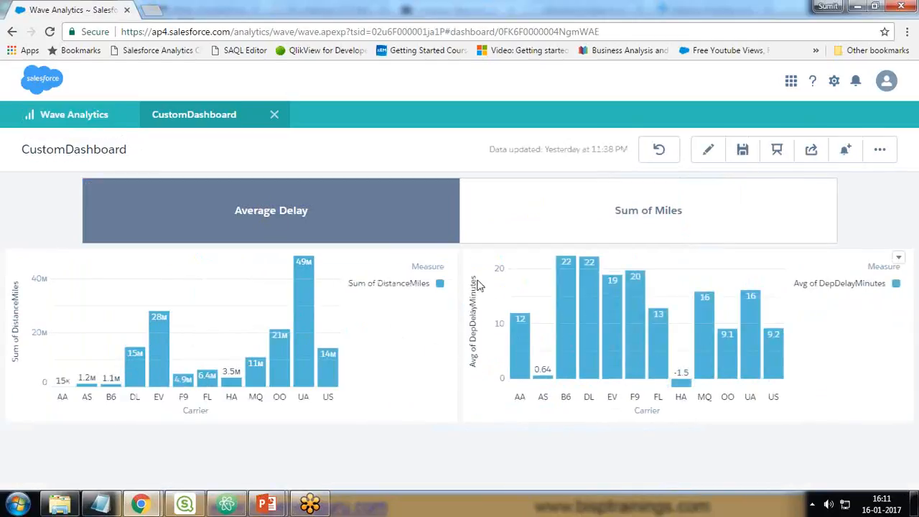
left_click(604, 211)
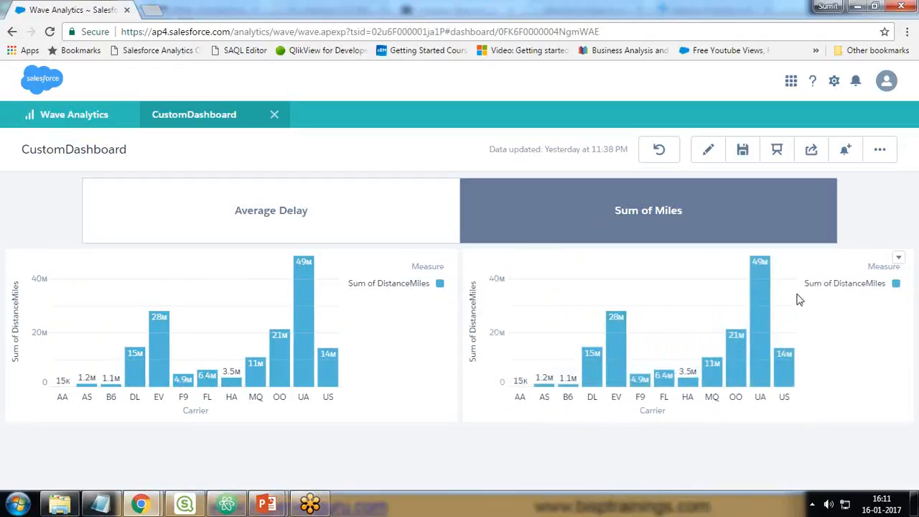
Step: Return to editing, remove the static Carrier_1 chart, and fit the toggle-bound Carrier_2 chart to the toggle's full width directly beneath it
left_click(709, 151)
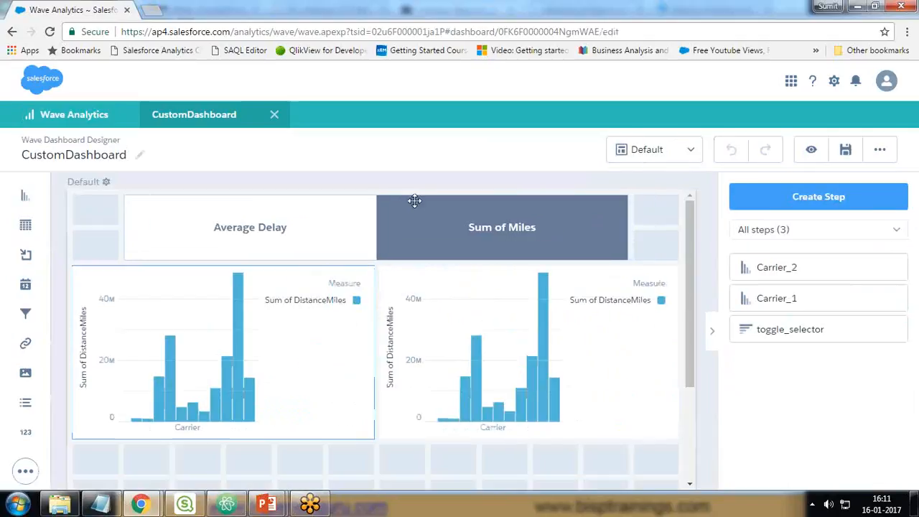
left_click(277, 341)
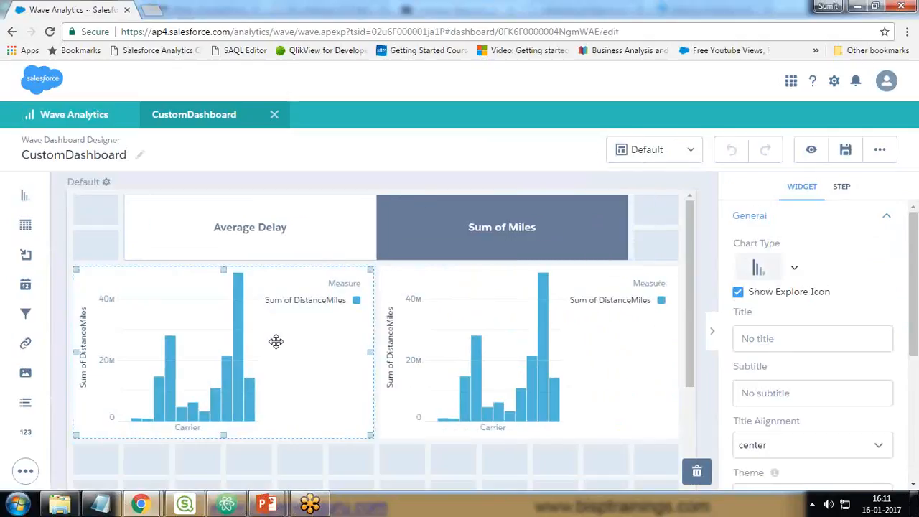
mouse_move(276, 341)
left_mouse_down()
mouse_move(338, 328)
mouse_move(380, 335)
mouse_move(318, 353)
mouse_move(285, 342)
left_mouse_up()
left_click_drag(422, 357, 627, 357)
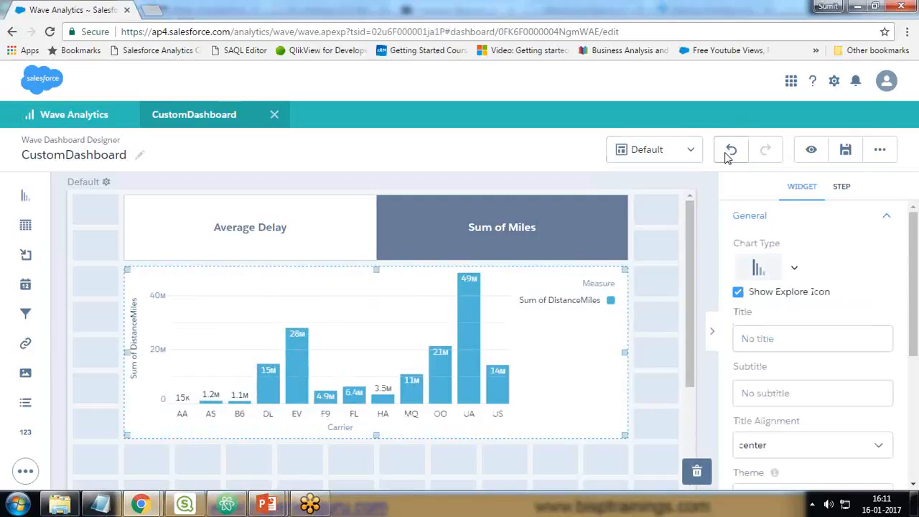
Step: Preview the single-chart layout and switch its measure to Average Delay and back to Sum of Miles
left_click(811, 151)
left_click(260, 228)
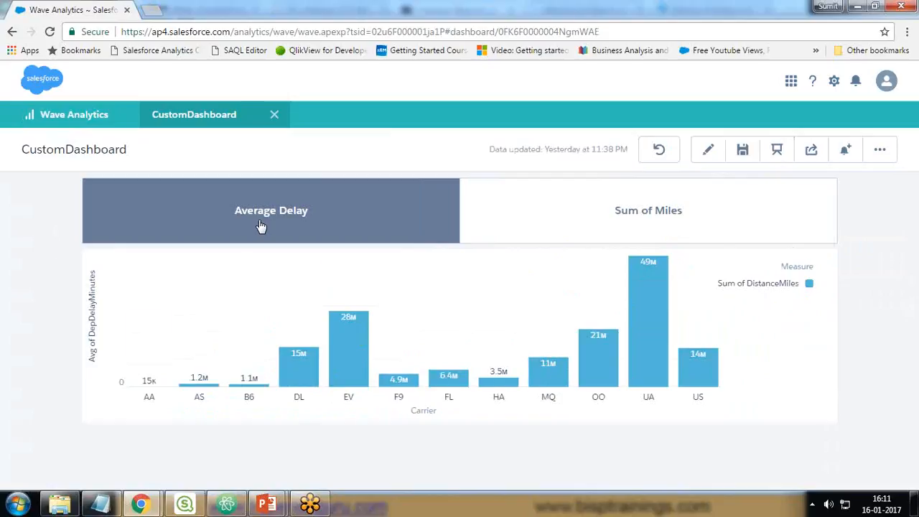
left_click(625, 219)
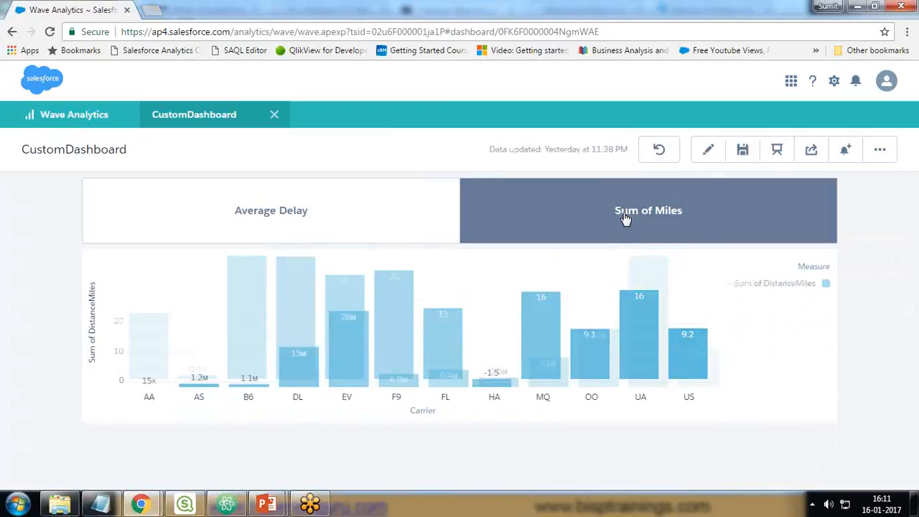